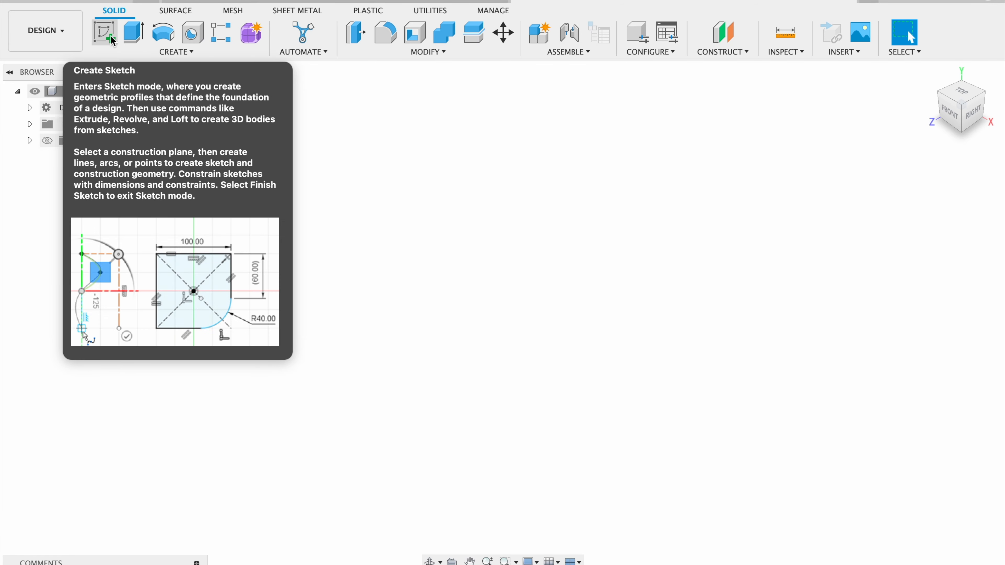
# Start a new sketch on the horizontal origin plane.
pyautogui.click(112, 39)
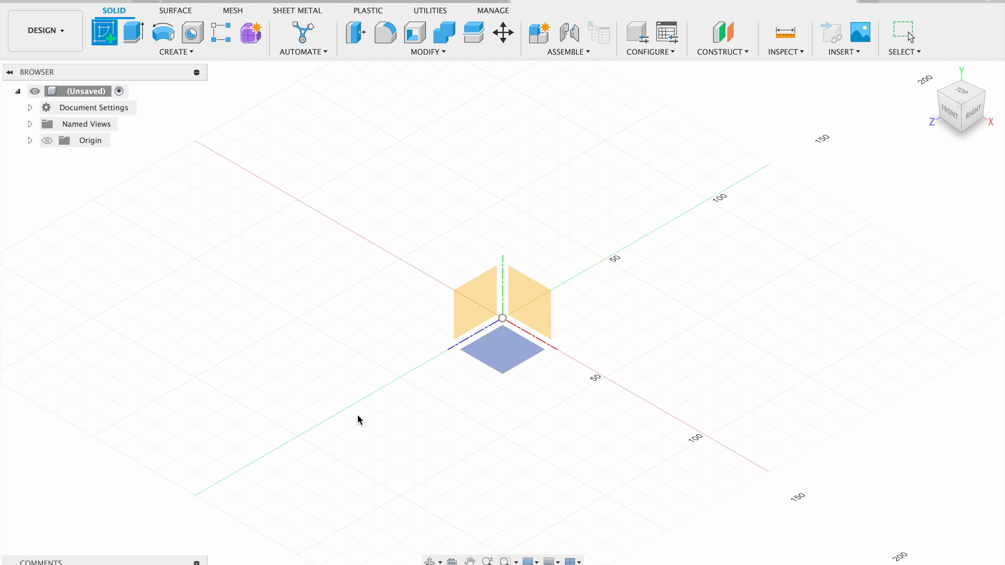
pyautogui.click(503, 348)
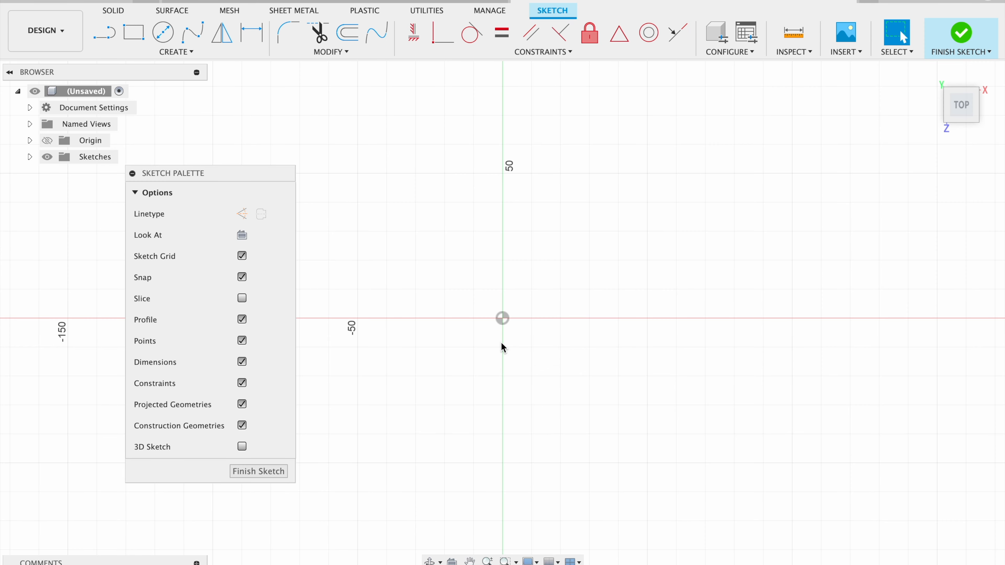
pyautogui.click(200, 56)
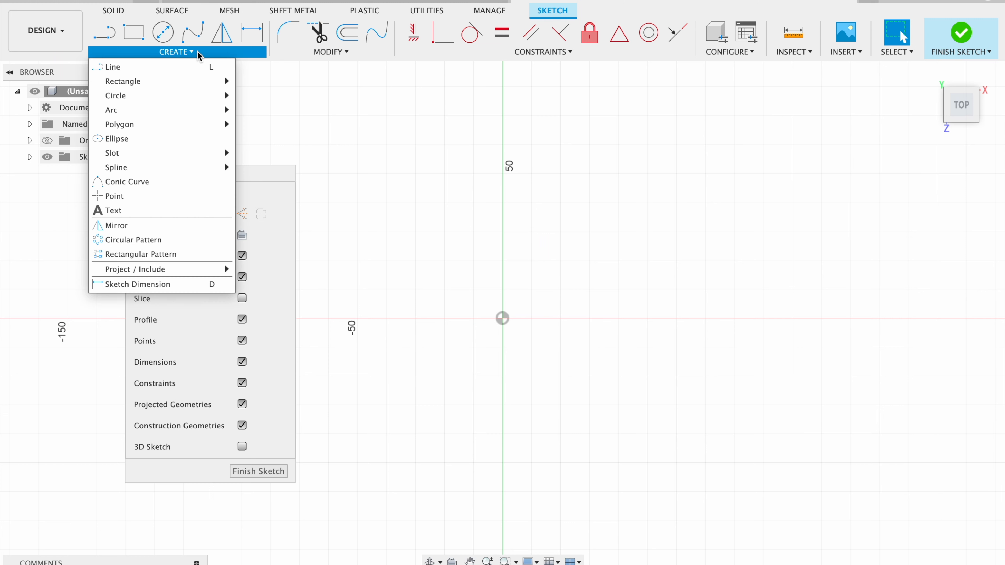
pyautogui.moveTo(187, 85)
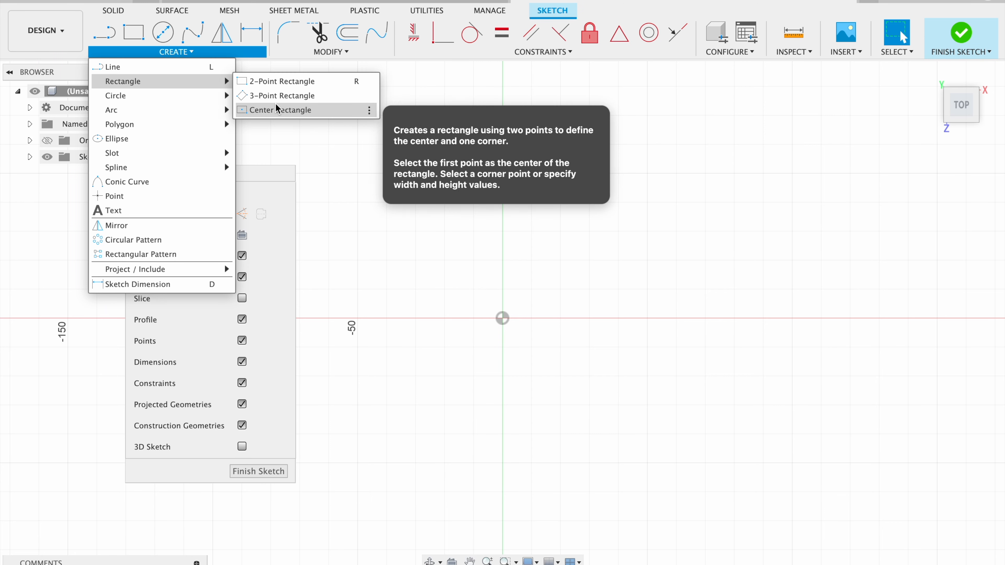
pyautogui.click(293, 115)
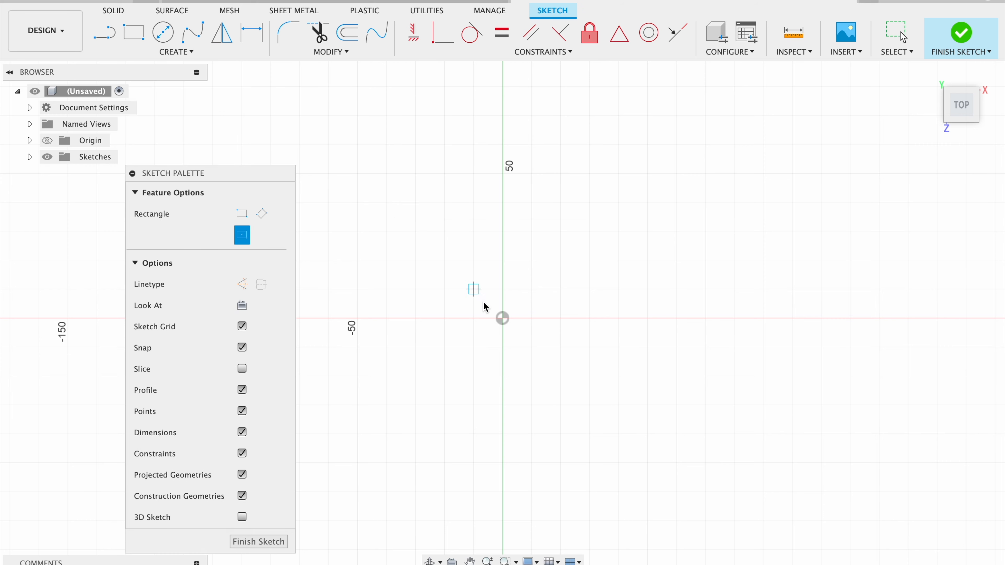
pyautogui.click(503, 318)
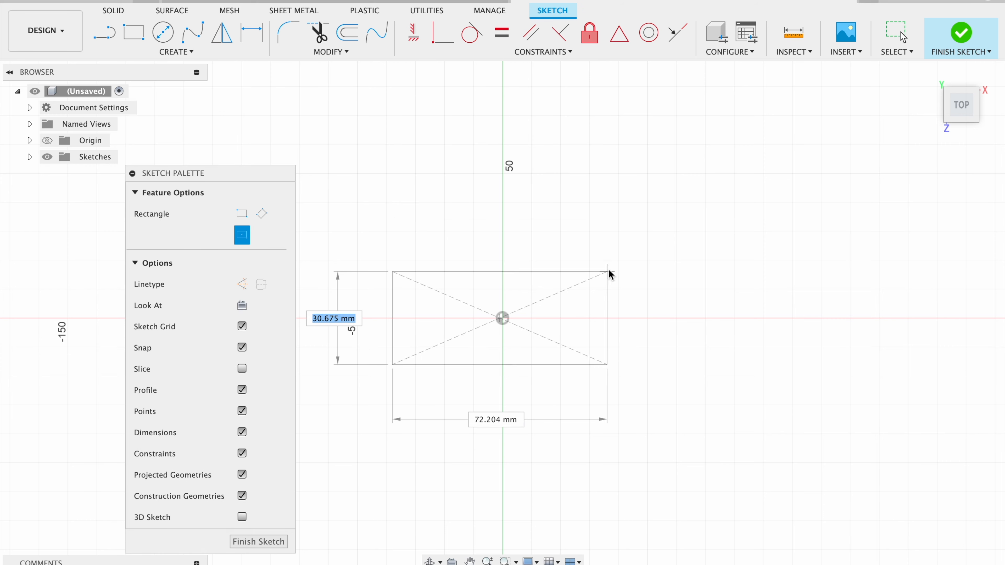
pyautogui.press('Escape')
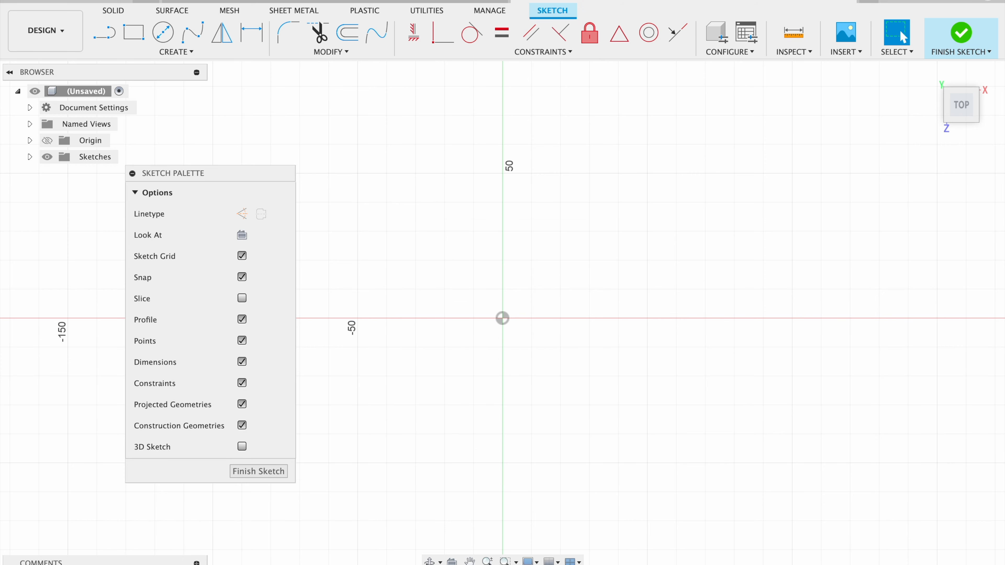
# Draw a center rectangle from the origin, 120 mm wide along the red axis and 70 mm high.
pyautogui.click(149, 53)
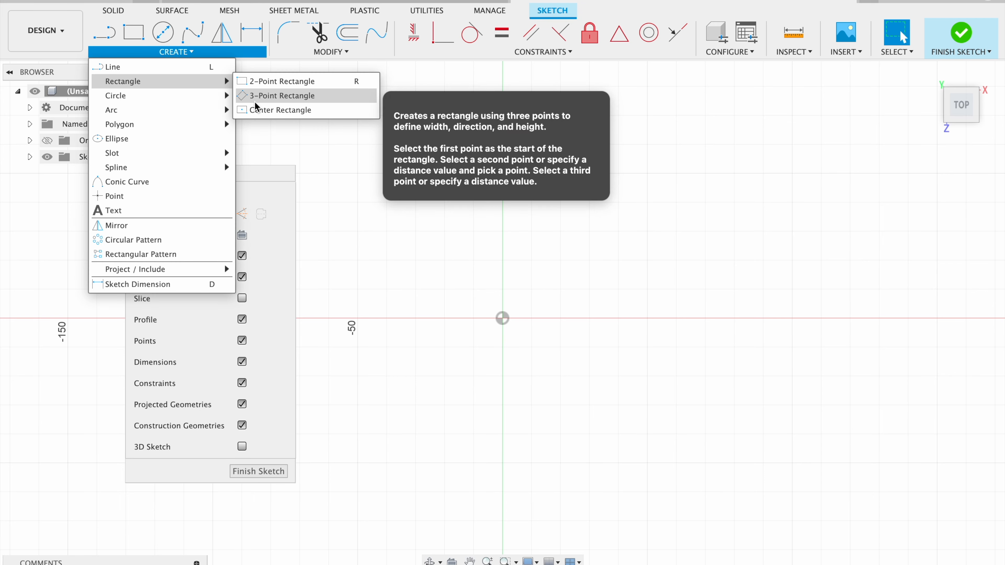
pyautogui.click(257, 111)
pyautogui.click(502, 318)
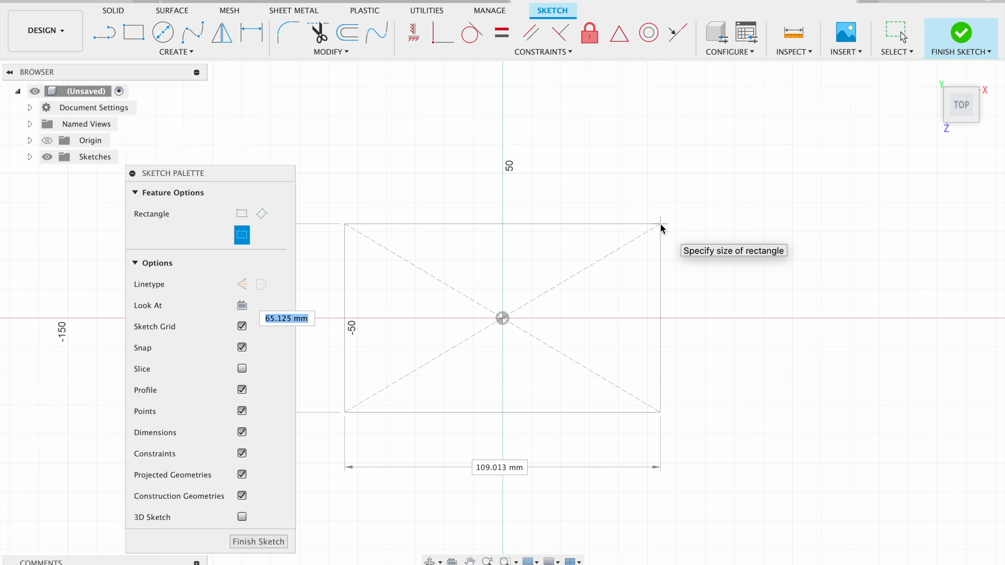
pyautogui.write('120')
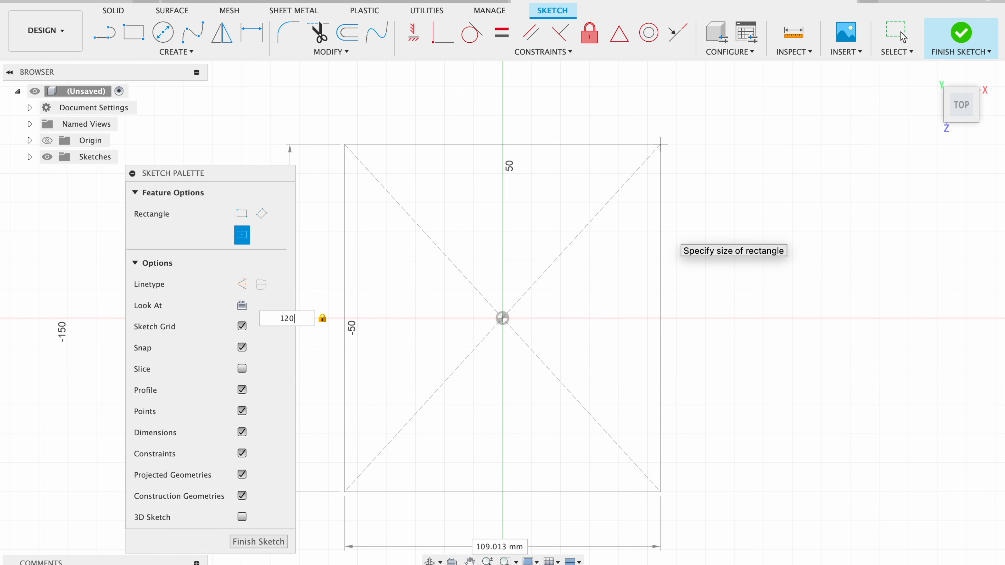
pyautogui.press('BackSpace')
pyautogui.press('BackSpace')
pyautogui.press('BackSpace')
pyautogui.write('70')
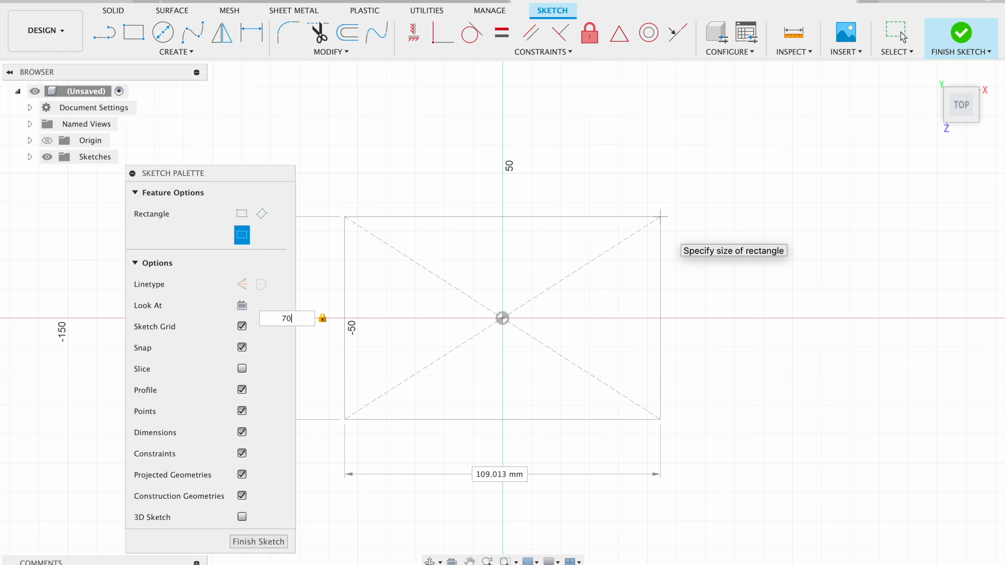
pyautogui.press('Tab')
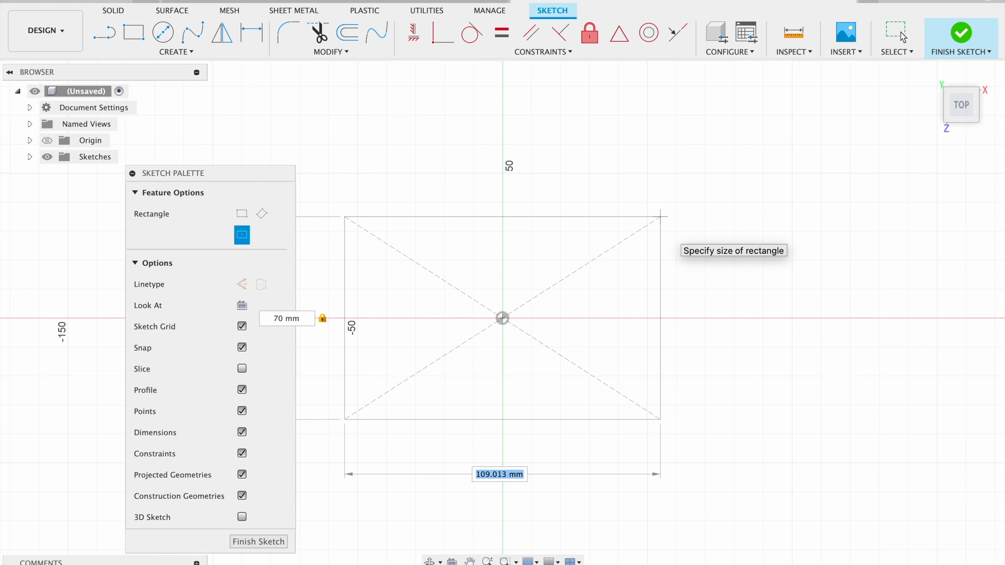
pyautogui.write('120')
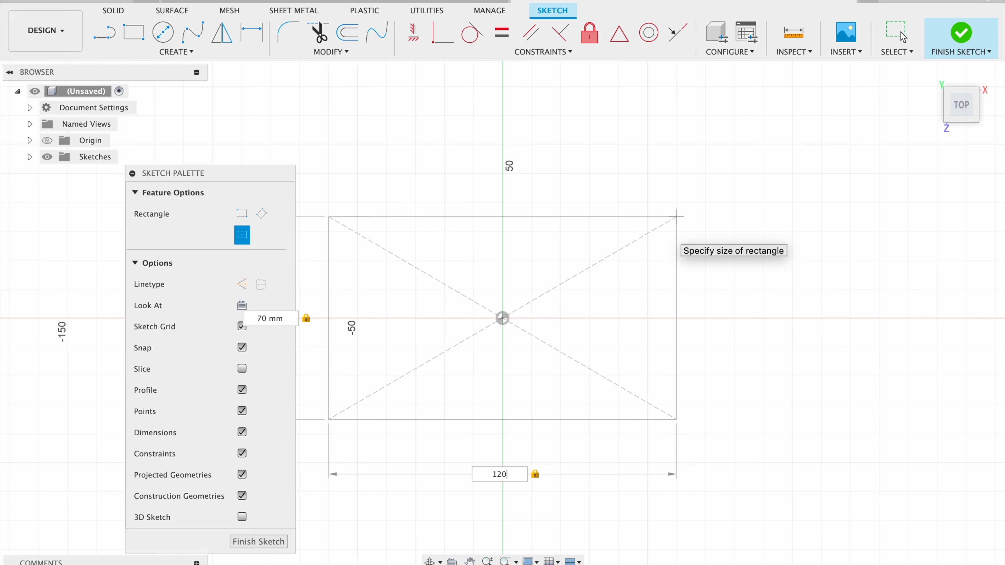
pyautogui.press('Return')
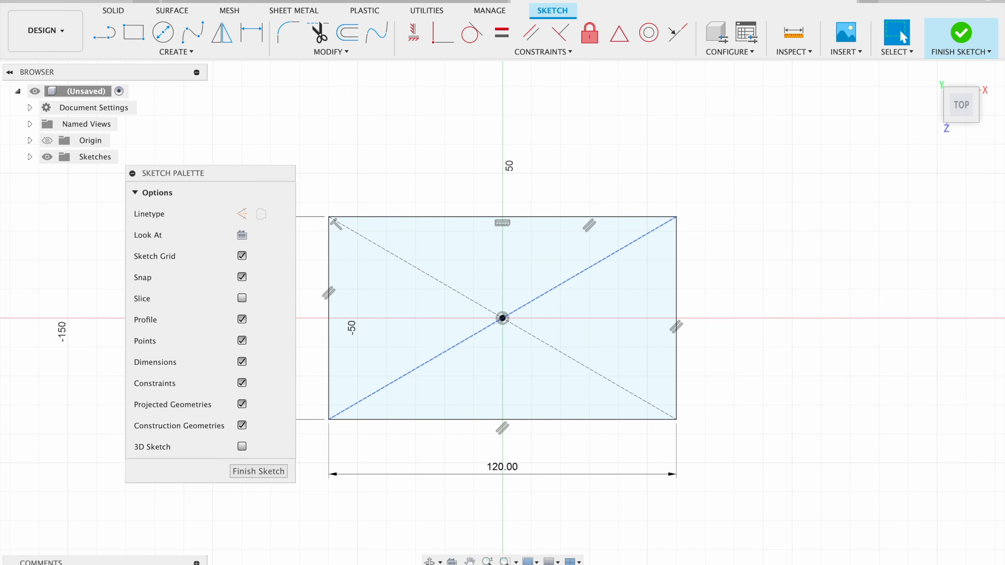
# Round the rectangle's upper-left corner with a 5 mm sketch fillet.
pyautogui.moveTo(951, 111); pyautogui.dragTo(928, 72)
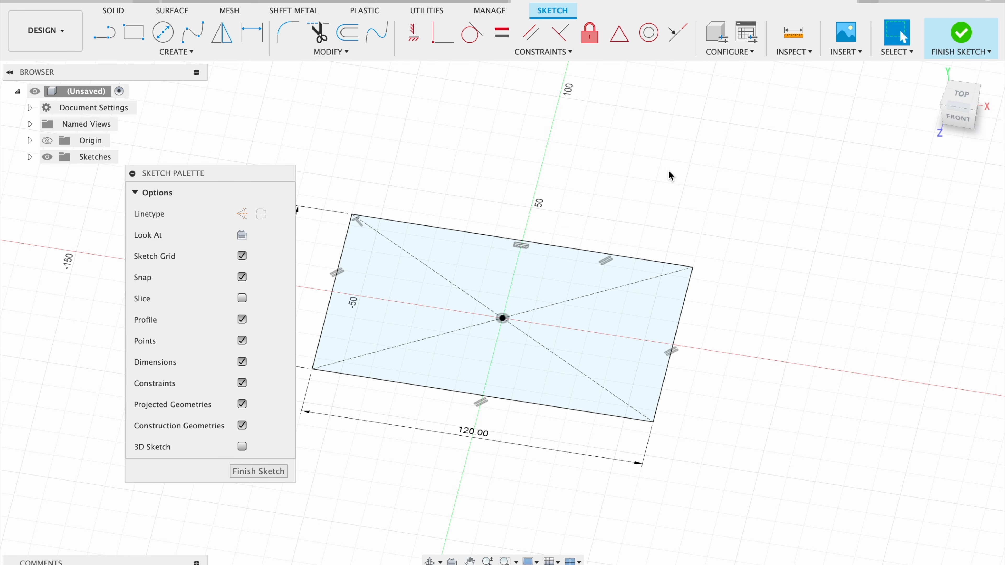
pyautogui.scroll(-1, 664, 178)
pyautogui.hscroll(-3, 664, 177)
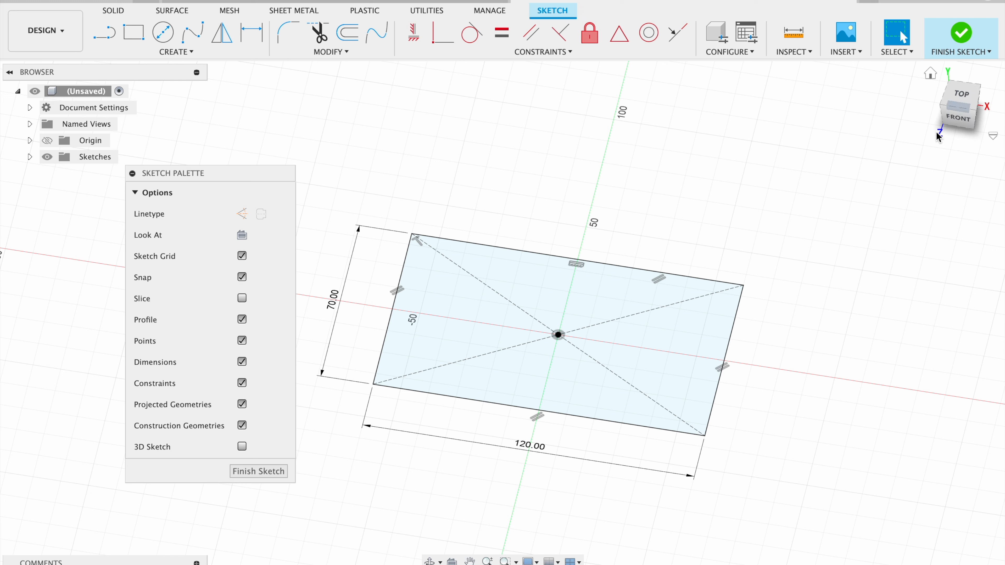
pyautogui.click(965, 98)
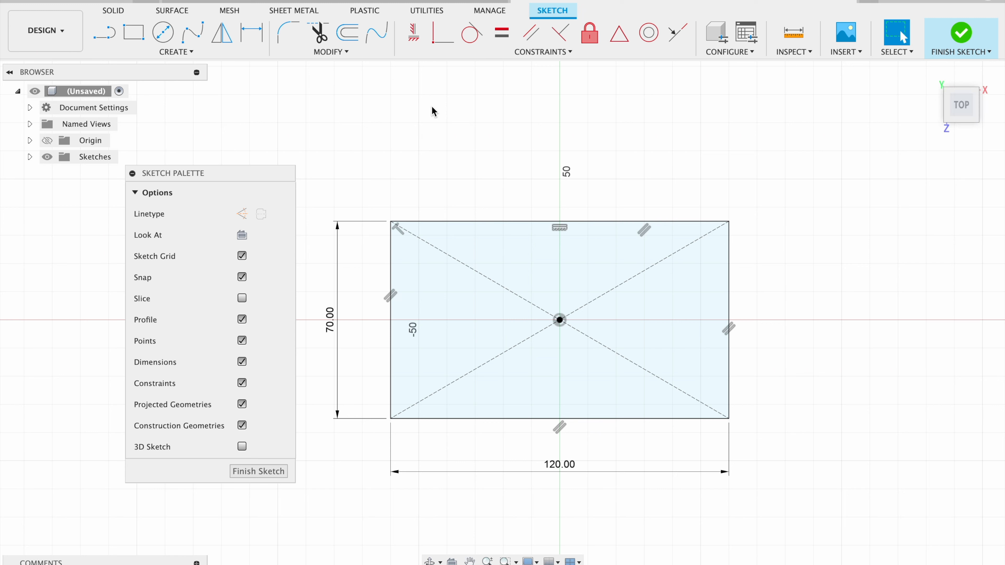
pyautogui.click(293, 39)
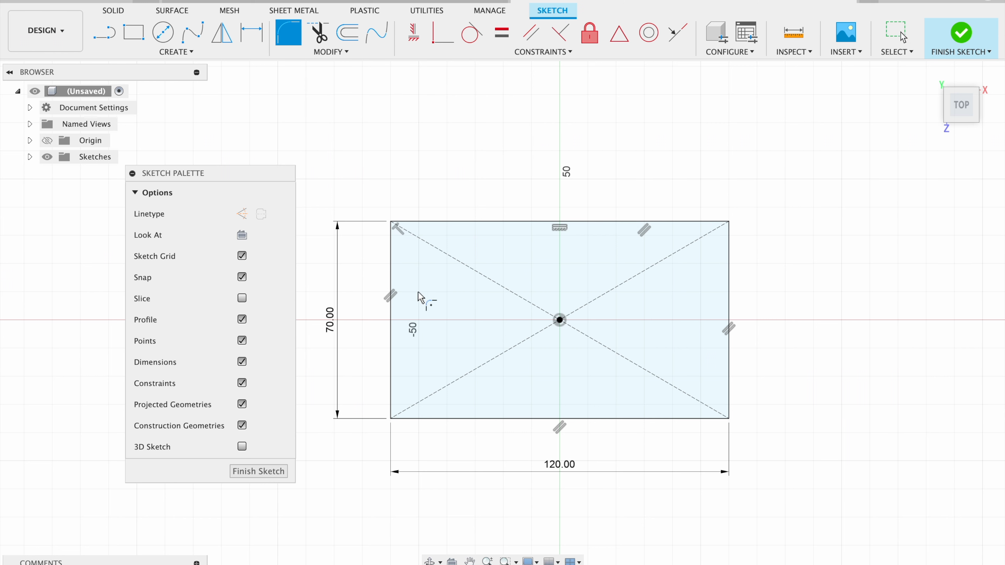
pyautogui.click(392, 241)
pyautogui.click(437, 221)
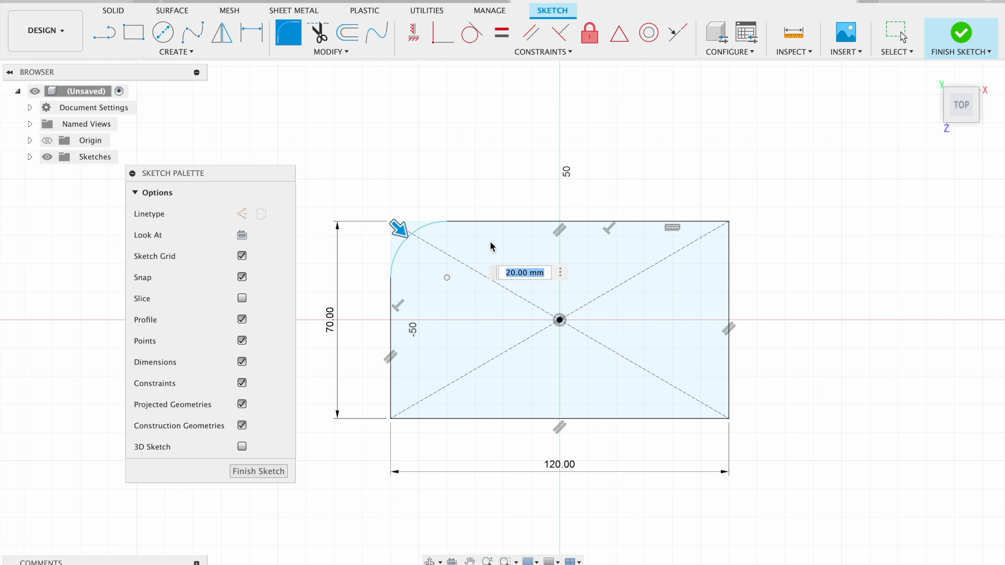
pyautogui.write('5')
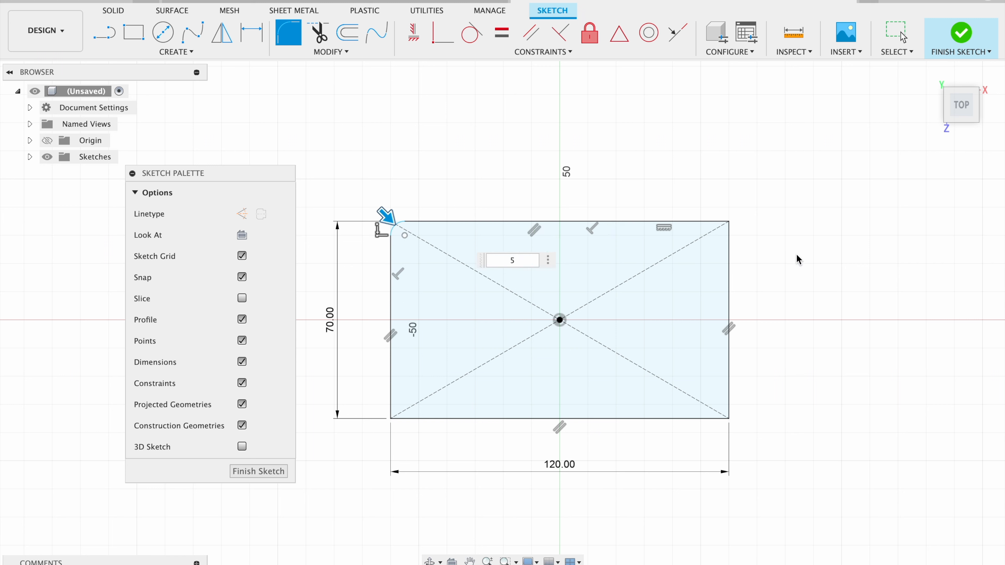
# Apply the same 5 mm sketch fillet to the three remaining corners of the rectangle.
pyautogui.click(710, 224)
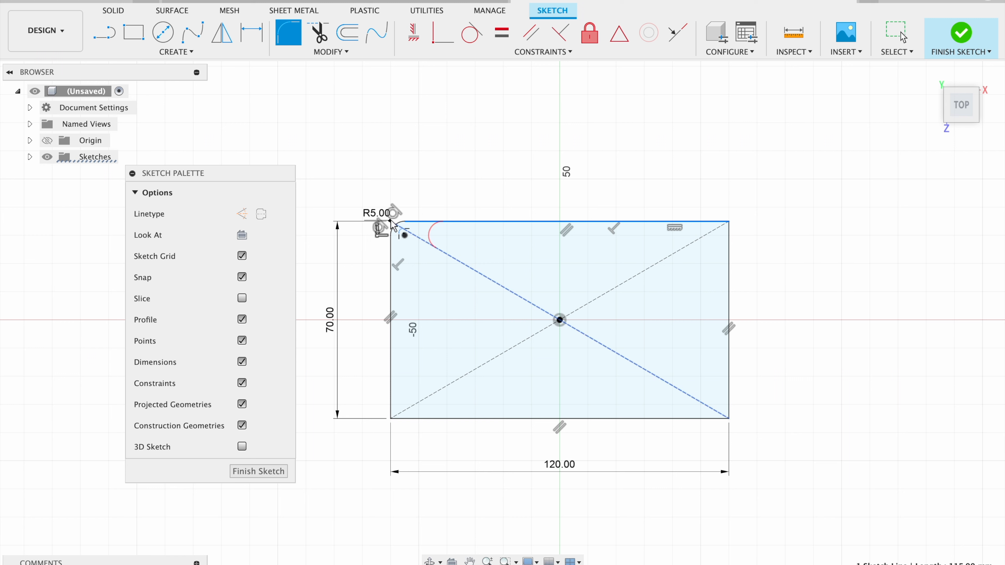
pyautogui.click(729, 272)
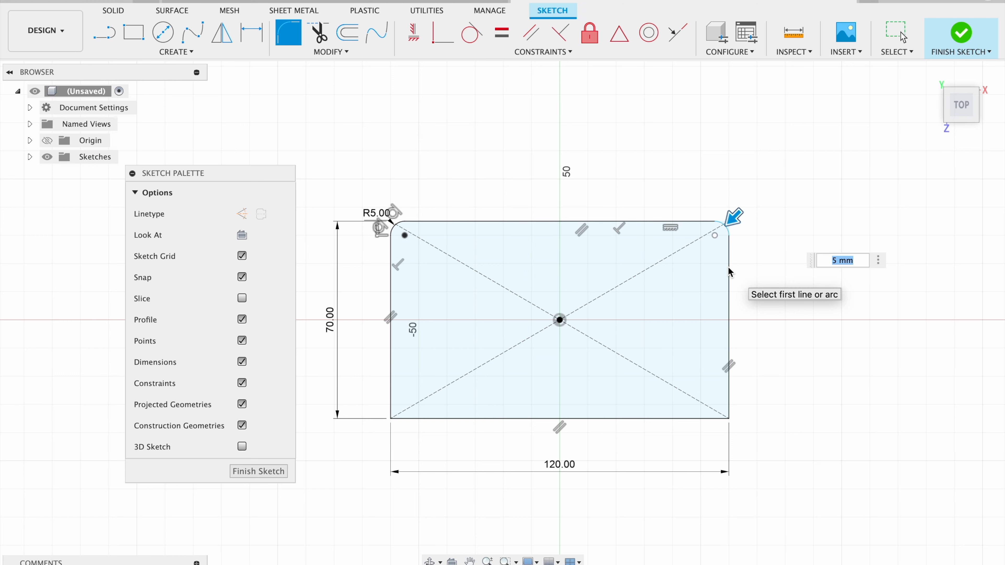
pyautogui.click(691, 419)
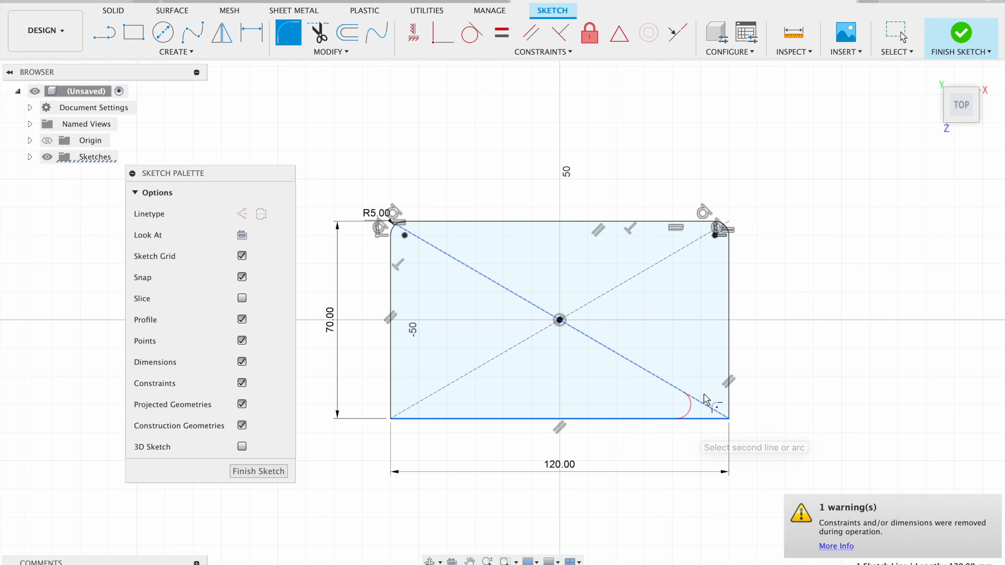
pyautogui.click(729, 370)
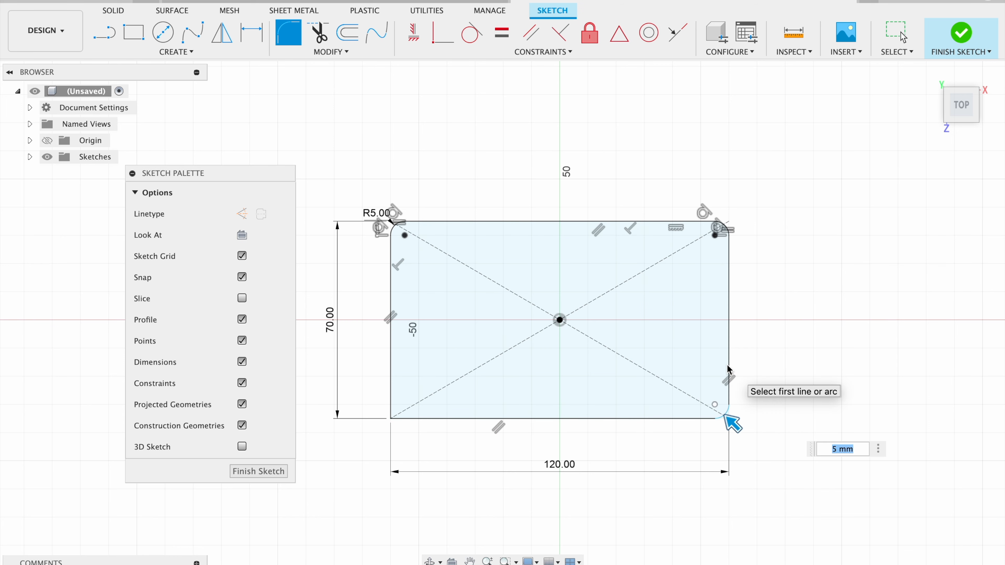
pyautogui.click(392, 370)
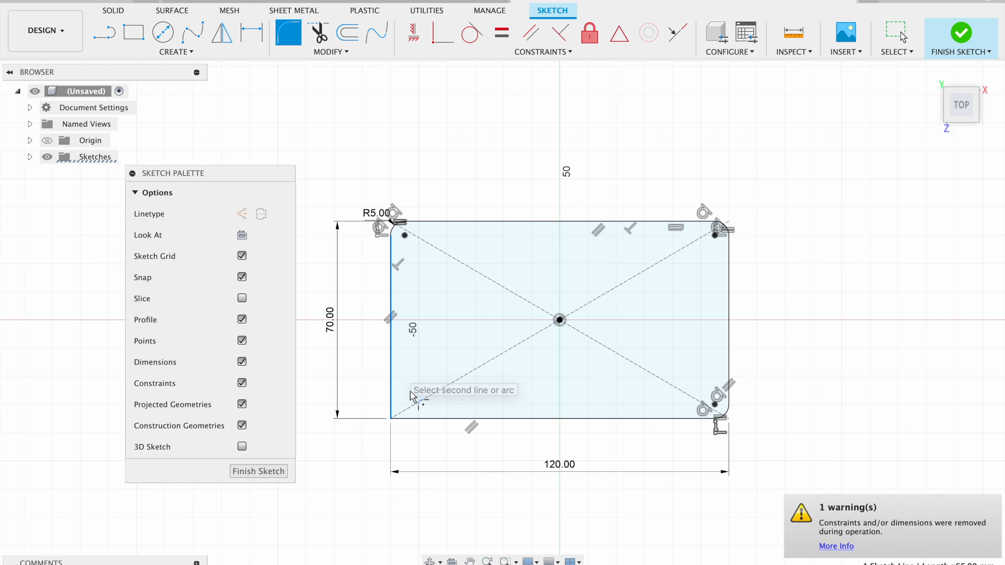
pyautogui.click(435, 418)
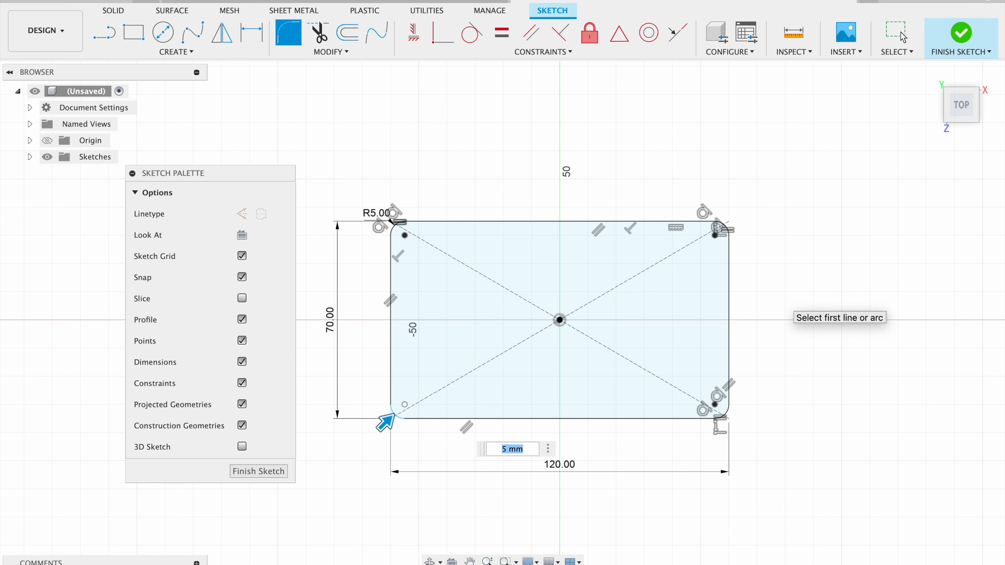
pyautogui.press('Escape')
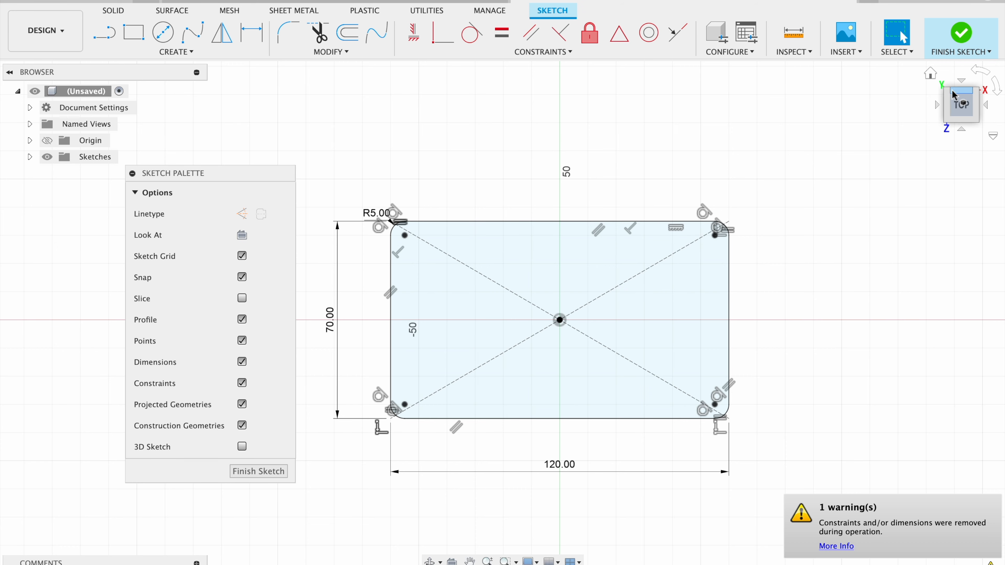
# Extrude the rounded rectangle profile upward 100 mm to one side as a new body.
pyautogui.moveTo(959, 93); pyautogui.dragTo(940, 66)
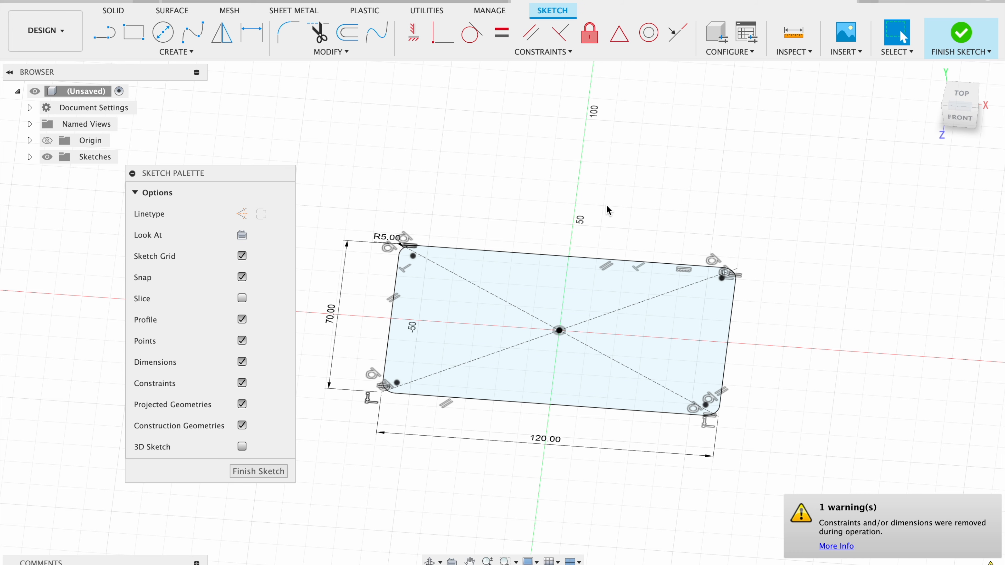
pyautogui.press('e')
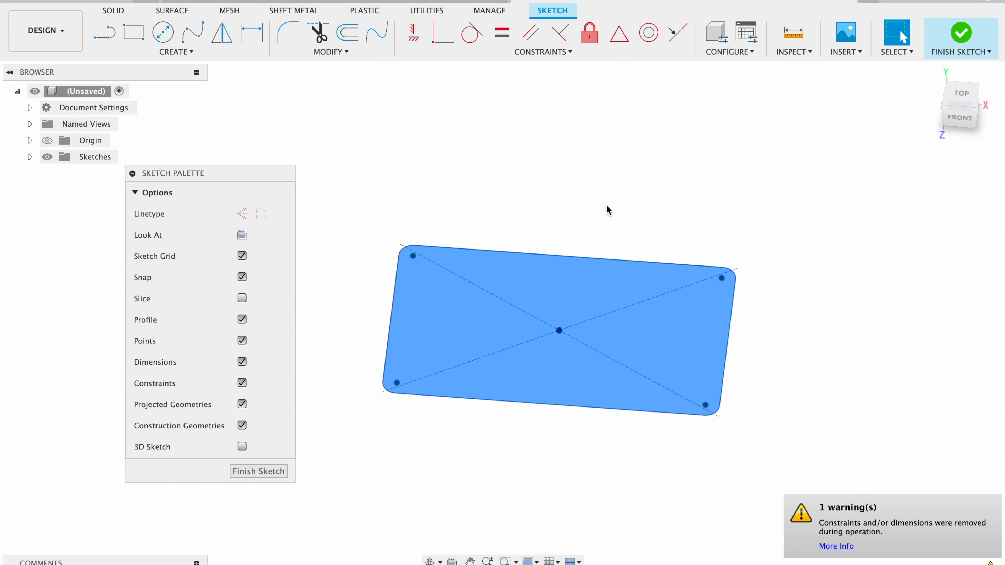
pyautogui.moveTo(963, 118); pyautogui.dragTo(907, 111)
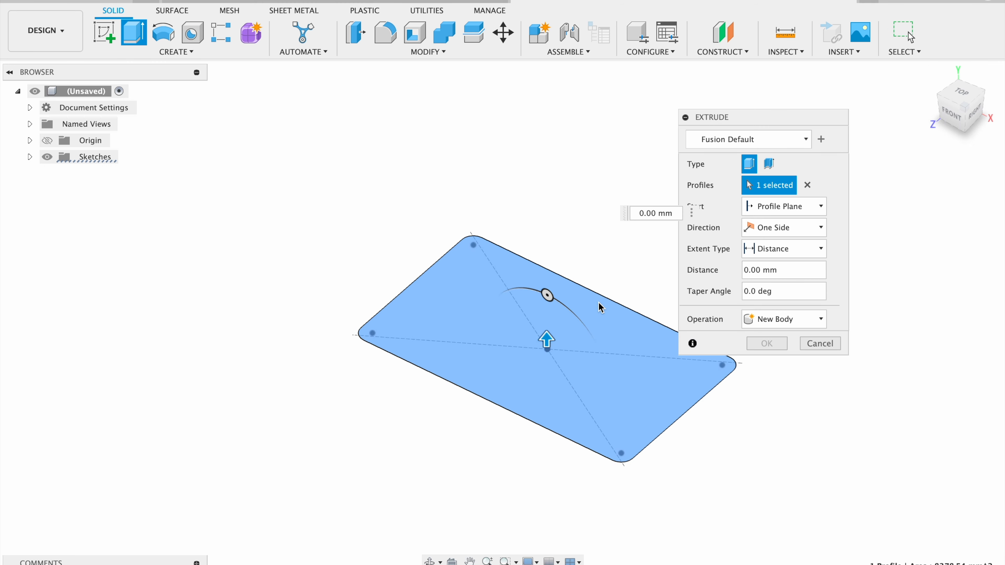
pyautogui.moveTo(551, 341); pyautogui.dragTo(550, 235)
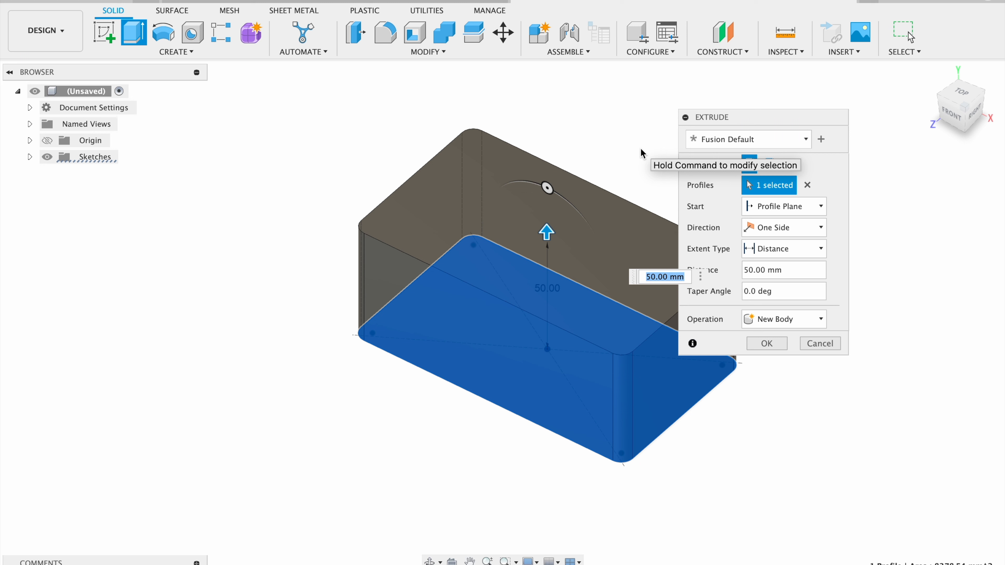
pyautogui.write('100')
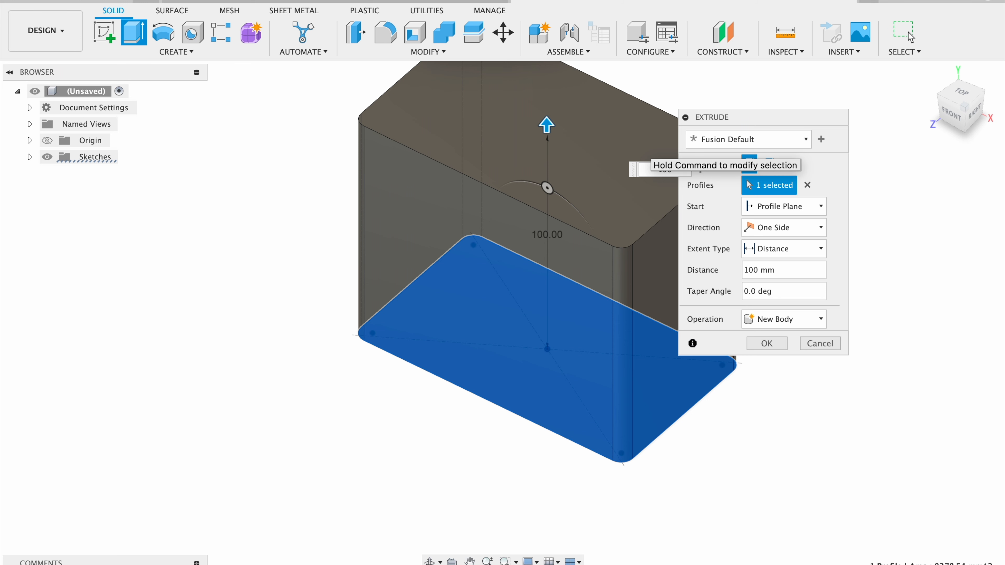
pyautogui.press('Return')
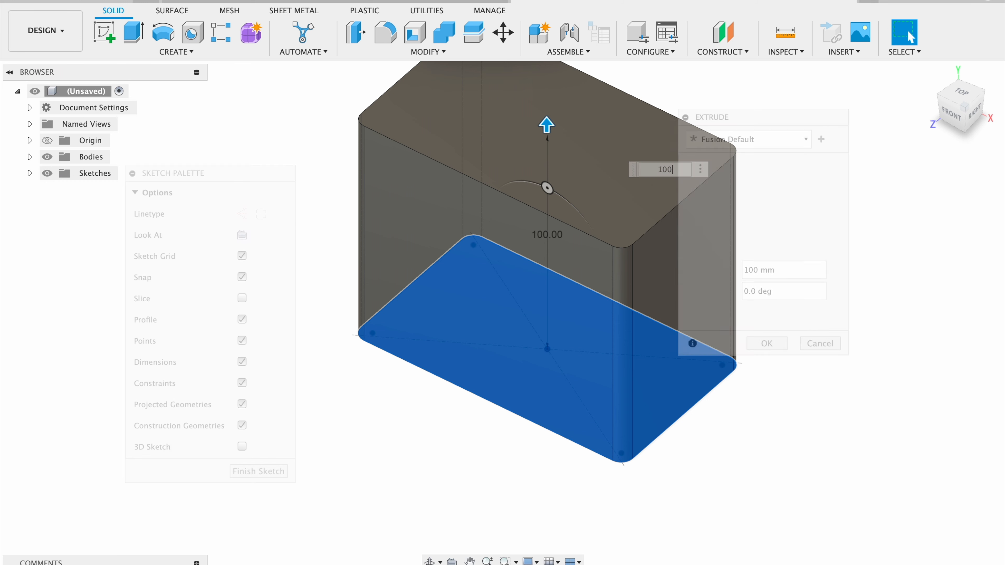
pyautogui.scroll(3, 827, 222)
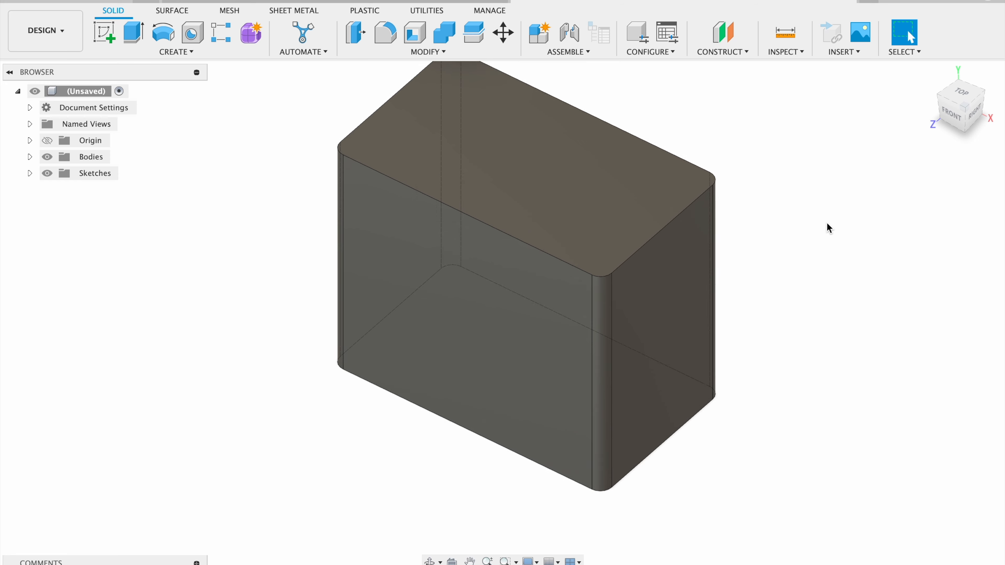
pyautogui.moveTo(955, 104)
pyautogui.mouseDown()
pyautogui.moveTo(946, 93)
pyautogui.moveTo(959, 97)
pyautogui.moveTo(957, 112)
pyautogui.moveTo(962, 101)
pyautogui.mouseUp()
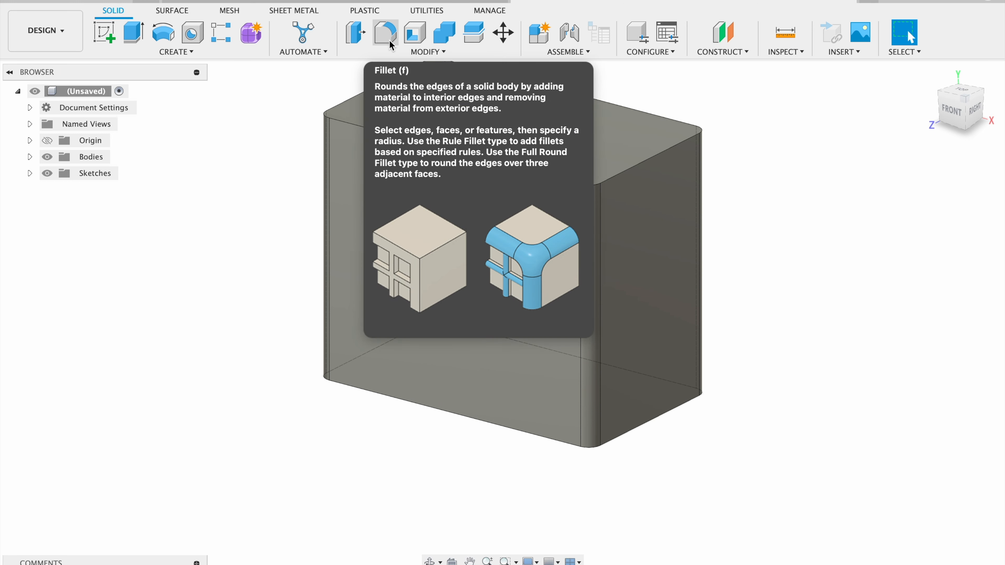
# Fillet the outer edge loop around the bottom of the box with a constant 5 mm radius.
pyautogui.click(388, 40)
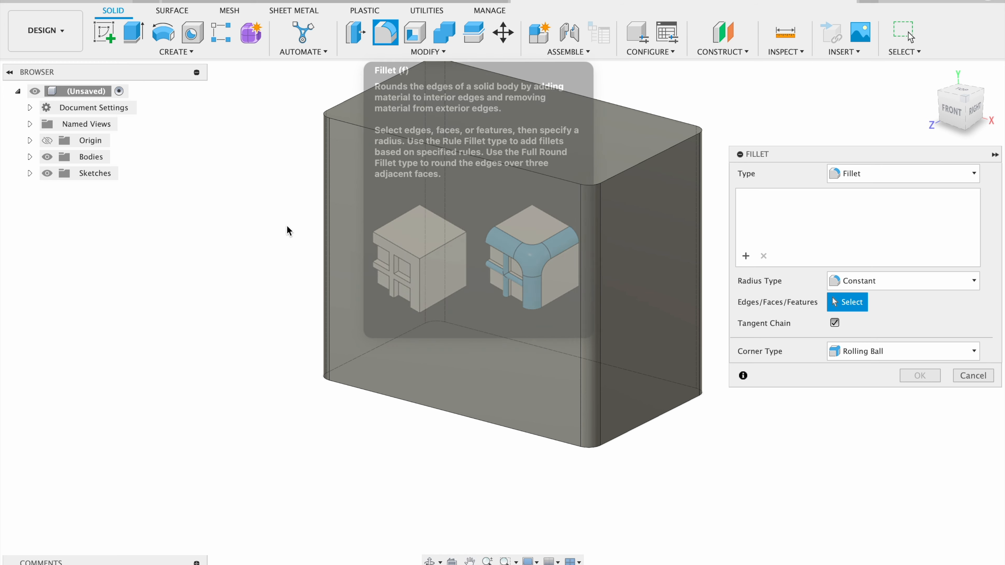
pyautogui.click(401, 400)
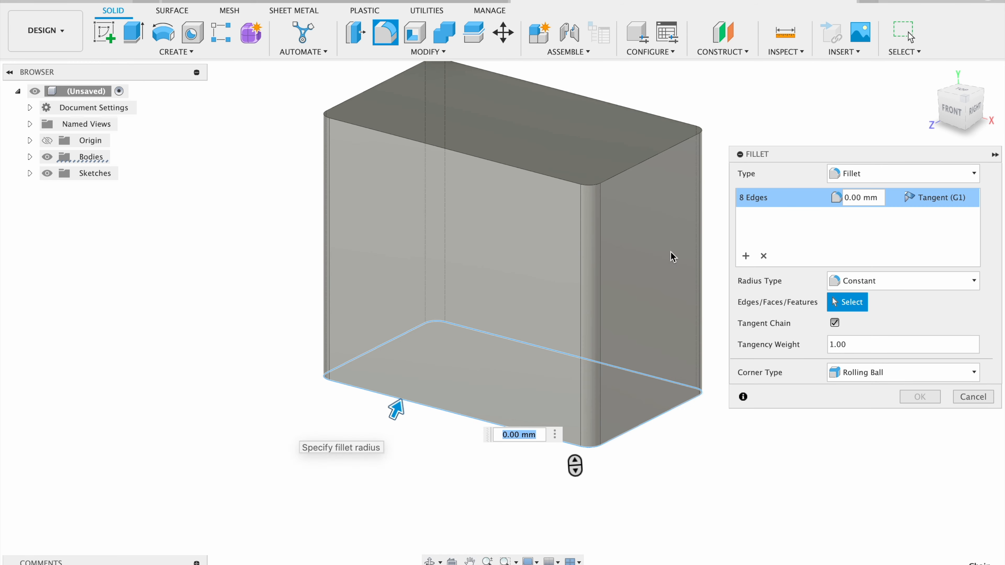
pyautogui.moveTo(951, 97); pyautogui.dragTo(947, 53)
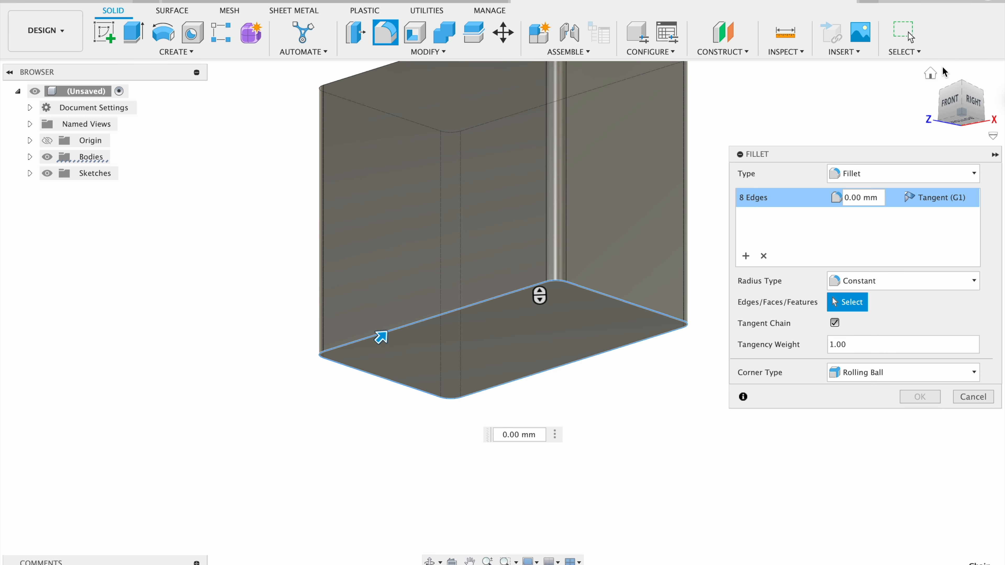
pyautogui.click(855, 197)
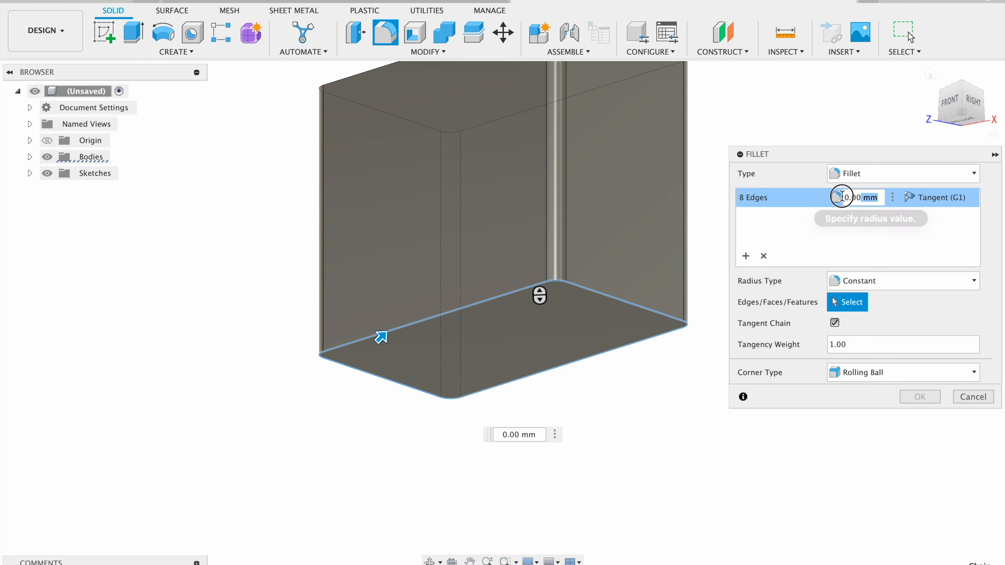
pyautogui.write('5')
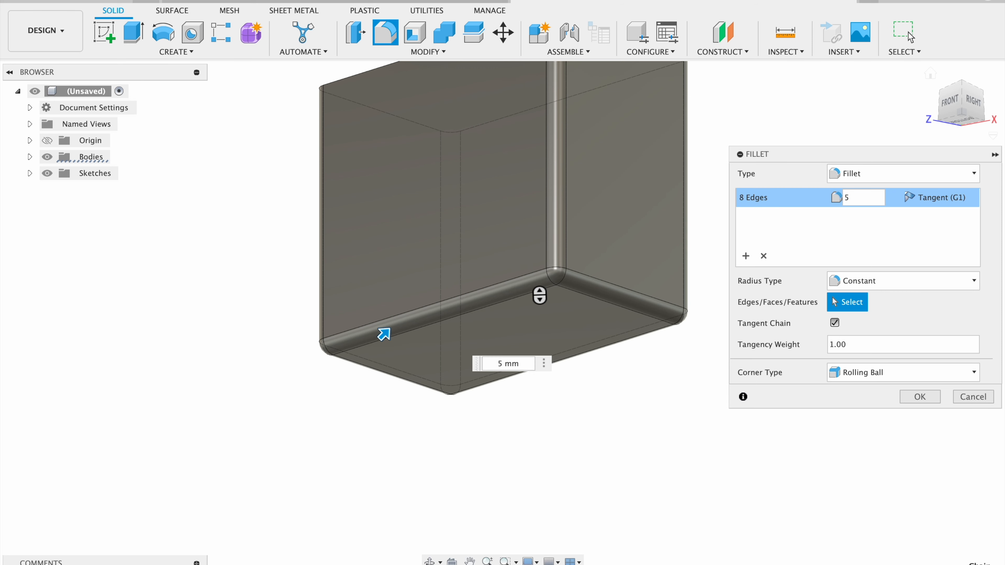
pyautogui.click(909, 37)
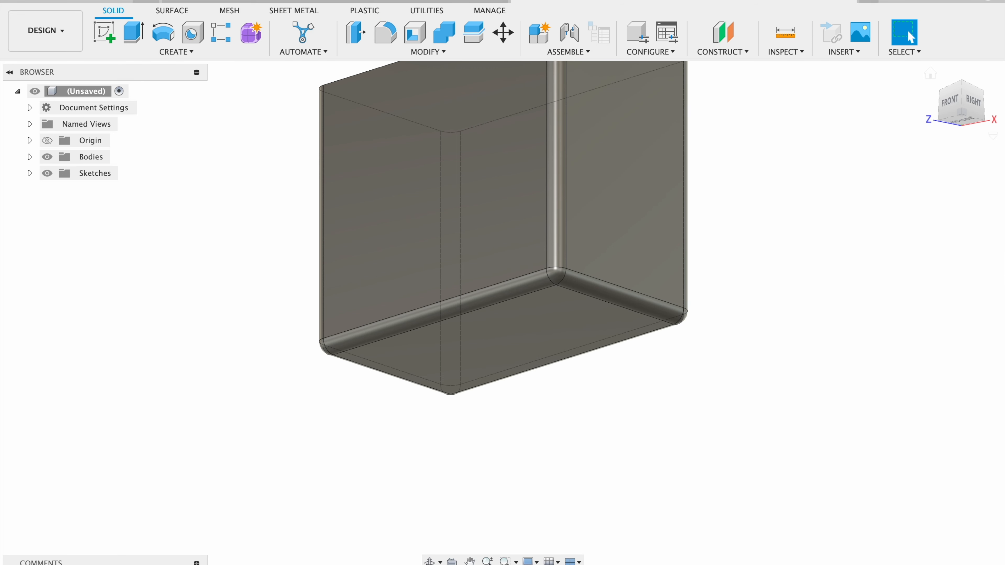
# Shell the box from its top face with a 3 mm inside thickness, direction Inside.
pyautogui.moveTo(968, 104); pyautogui.dragTo(980, 137)
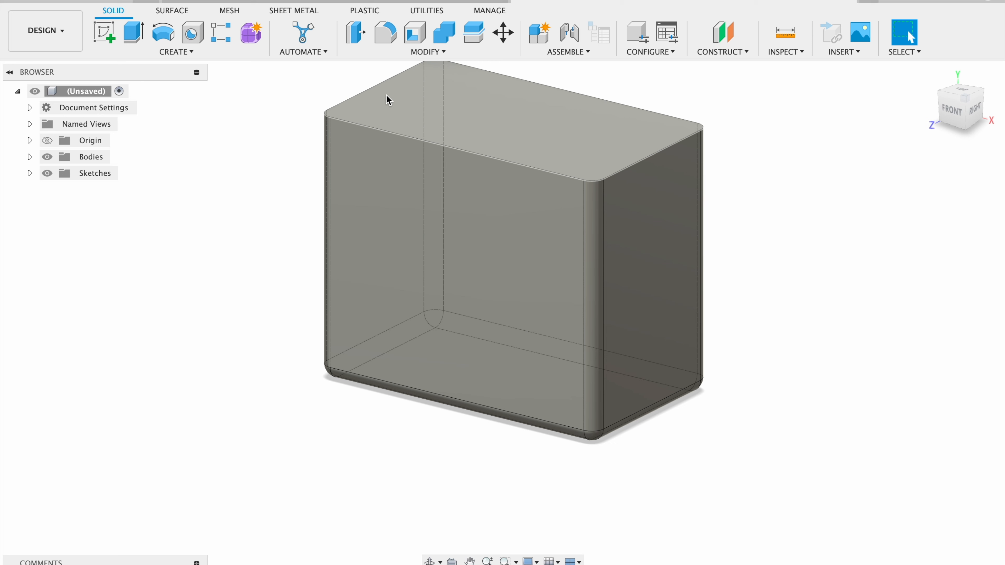
pyautogui.scroll(3, 387, 95)
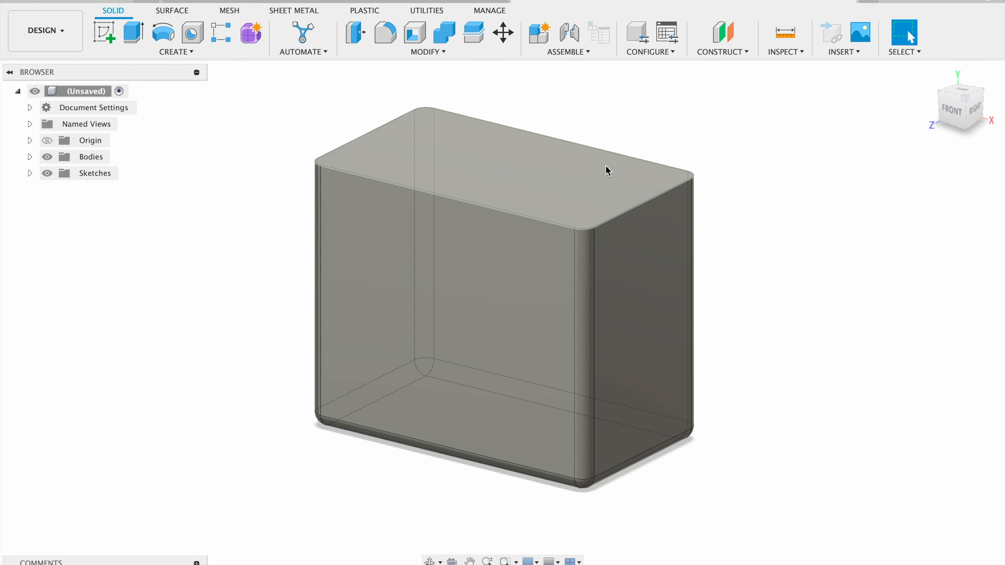
pyautogui.moveTo(950, 114)
pyautogui.mouseDown()
pyautogui.moveTo(926, 139)
pyautogui.moveTo(881, 105)
pyautogui.moveTo(917, 122)
pyautogui.moveTo(936, 116)
pyautogui.mouseUp()
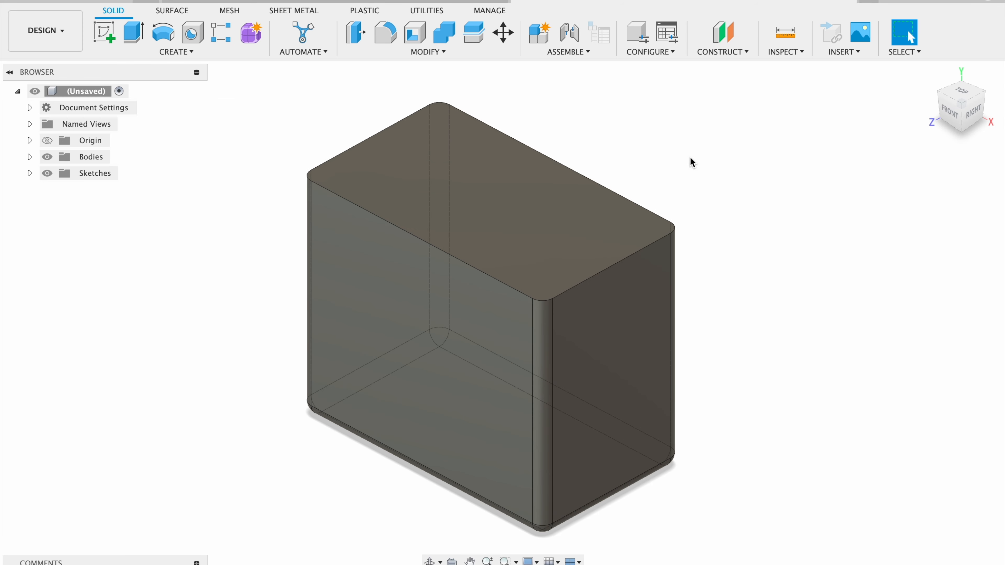
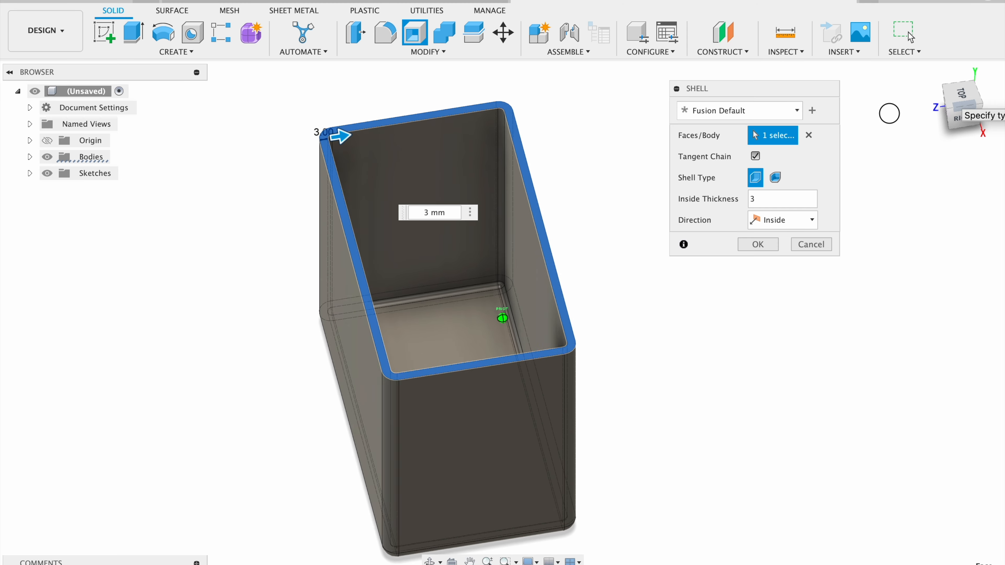
pyautogui.scroll(5, 508, 290)
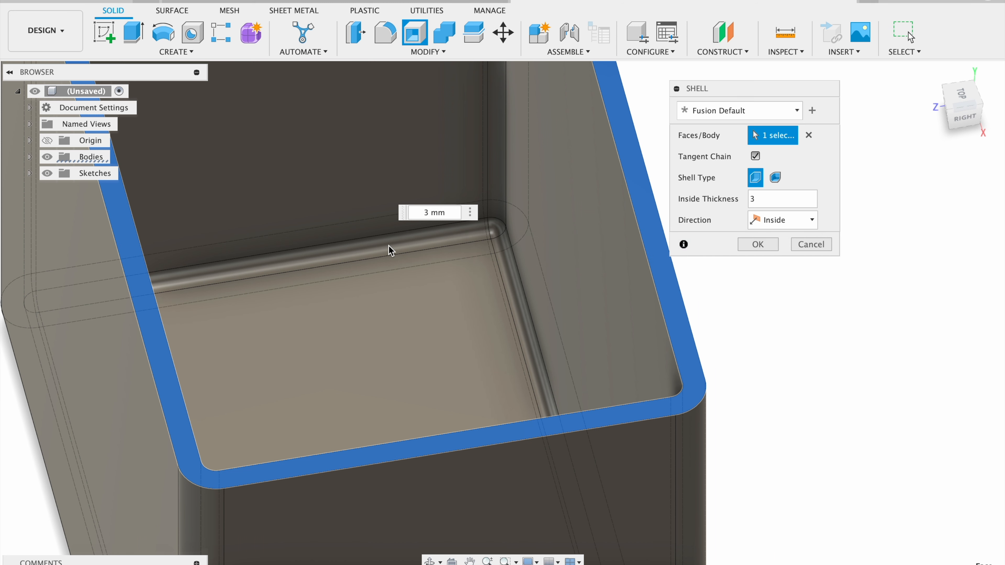
pyautogui.scroll(-5, 452, 332)
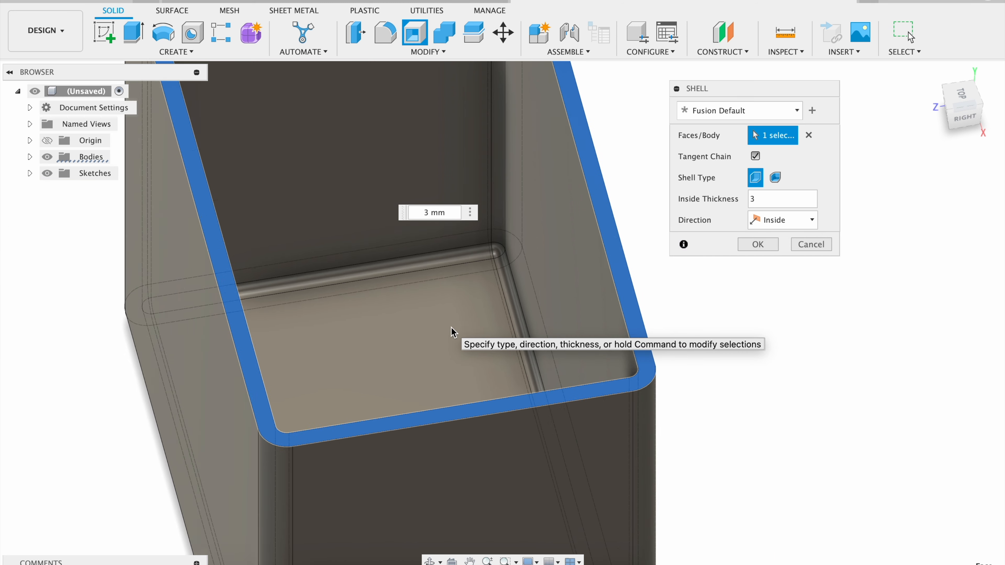
pyautogui.moveTo(960, 104); pyautogui.dragTo(911, 102)
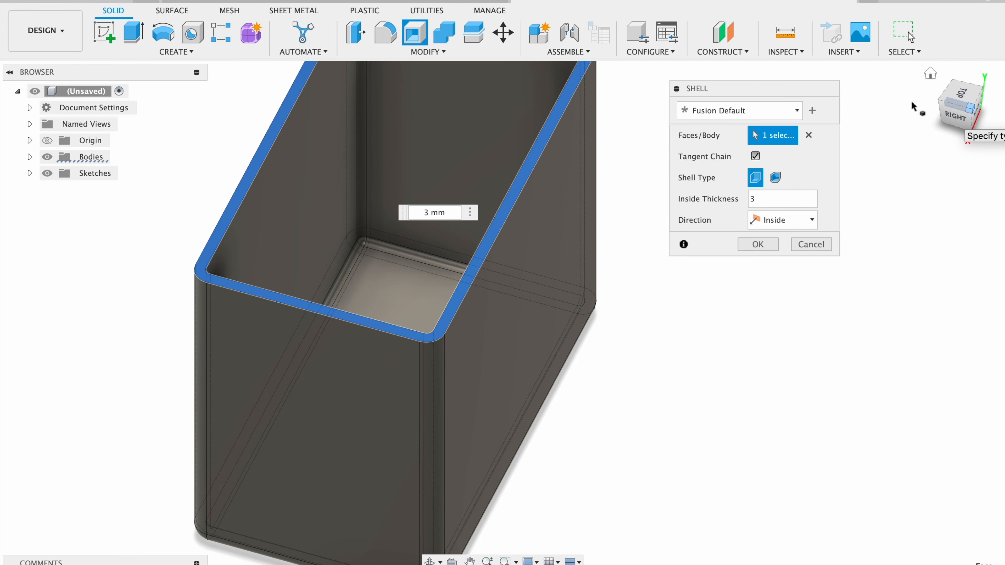
pyautogui.moveTo(950, 116)
pyautogui.mouseDown()
pyautogui.moveTo(949, 101)
pyautogui.moveTo(926, 112)
pyautogui.moveTo(908, 104)
pyautogui.moveTo(989, 113)
pyautogui.moveTo(1000, 123)
pyautogui.moveTo(965, 108)
pyautogui.mouseUp()
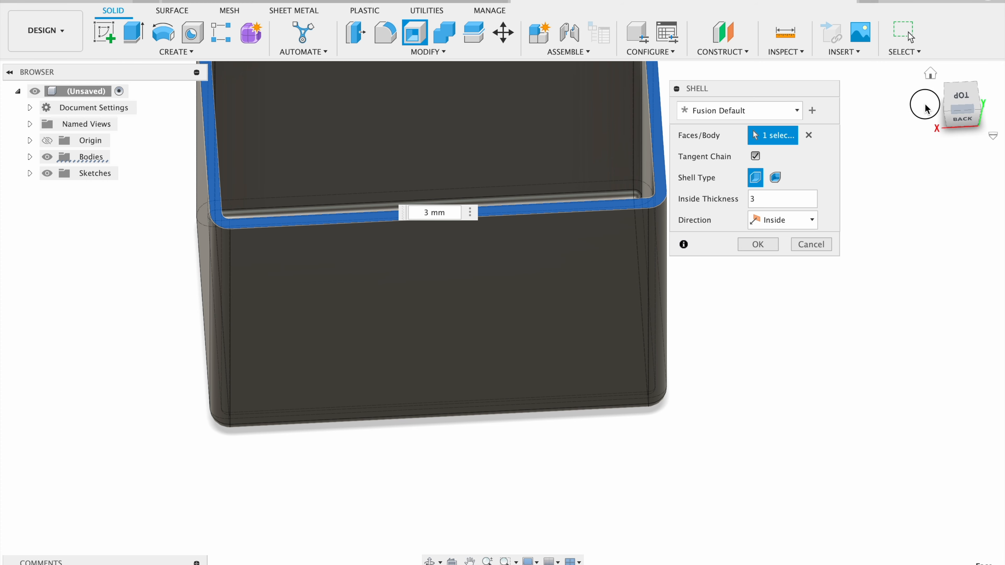
pyautogui.moveTo(978, 112)
pyautogui.mouseDown()
pyautogui.moveTo(907, 116)
pyautogui.moveTo(876, 90)
pyautogui.moveTo(868, 106)
pyautogui.mouseUp()
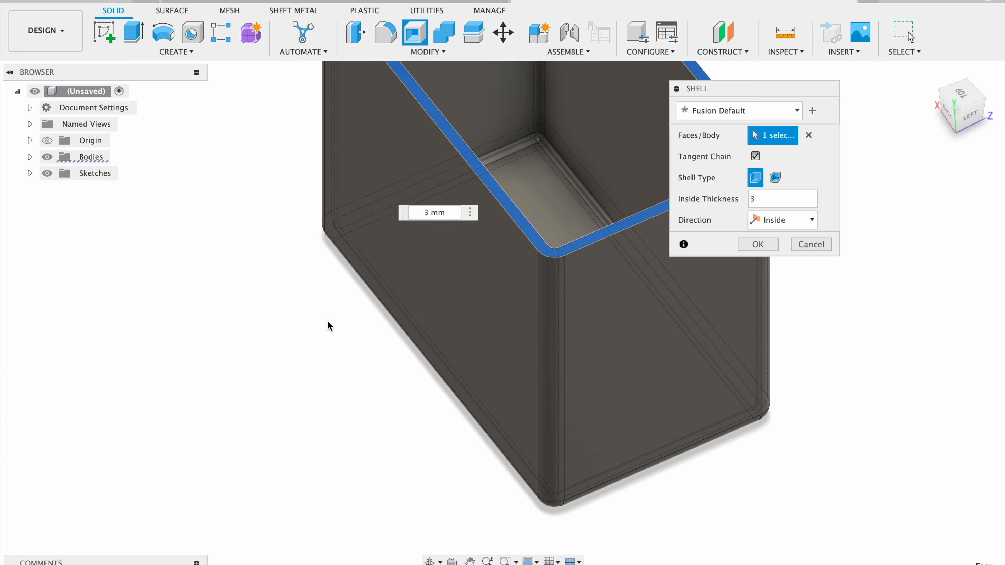
pyautogui.scroll(3, 327, 325)
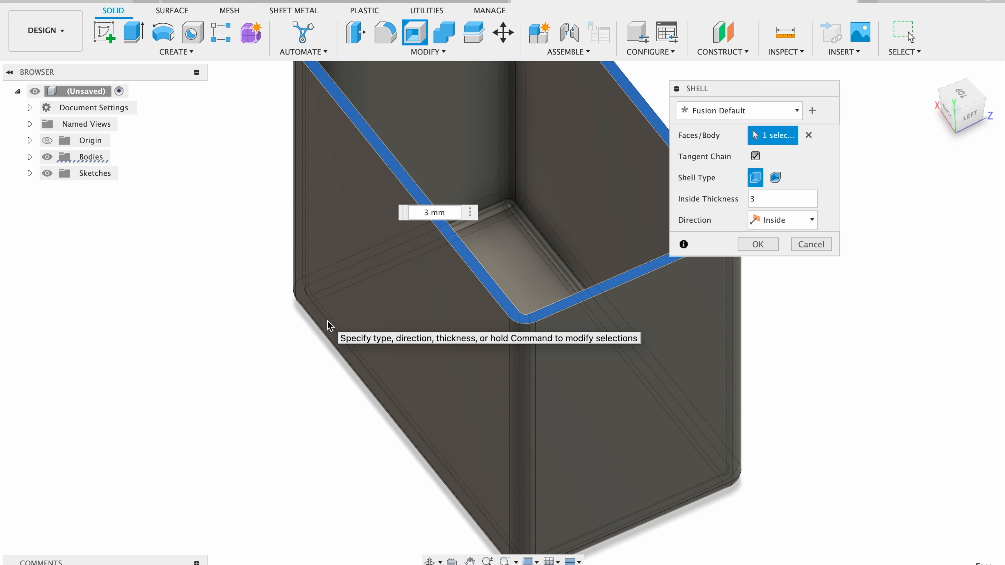
pyautogui.scroll(4, 482, 223)
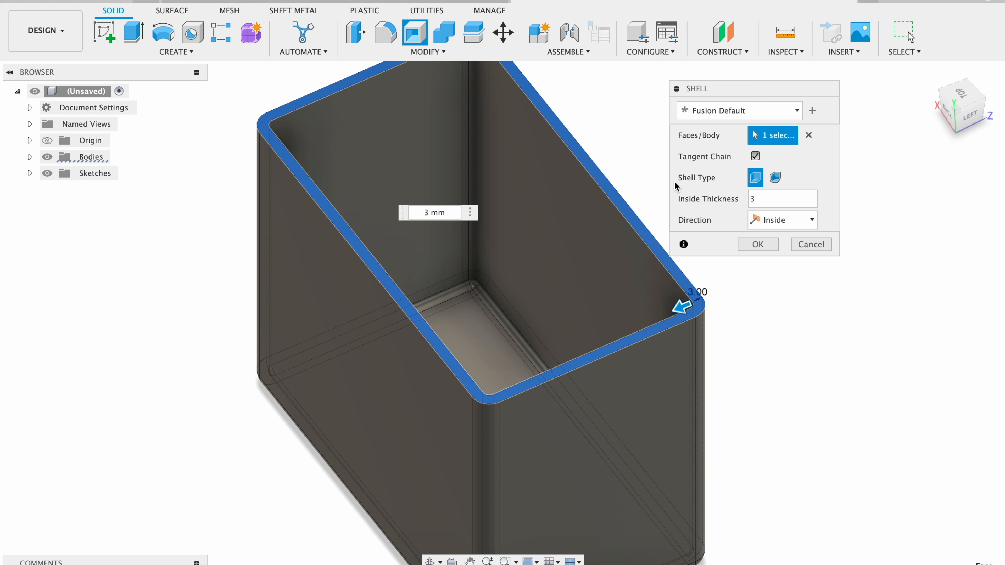
pyautogui.click(756, 250)
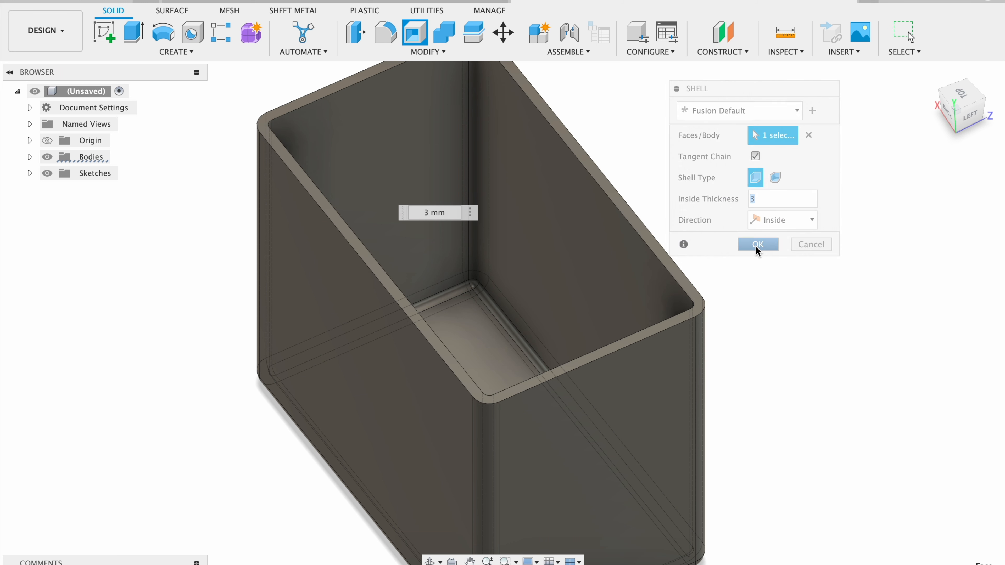
# Orient the box to the front view and create a sketch on its front face.
pyautogui.click(965, 115)
pyautogui.keyDown('shift'); pyautogui.moveTo(897, 99); pyautogui.dragTo(790, 107, button='middle'); pyautogui.keyUp('shift')
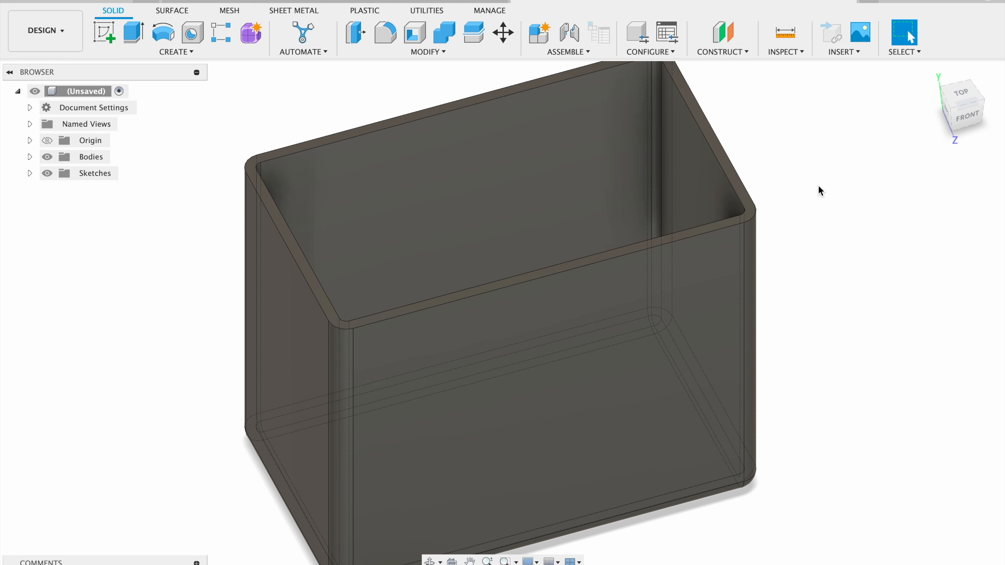
pyautogui.click(966, 116)
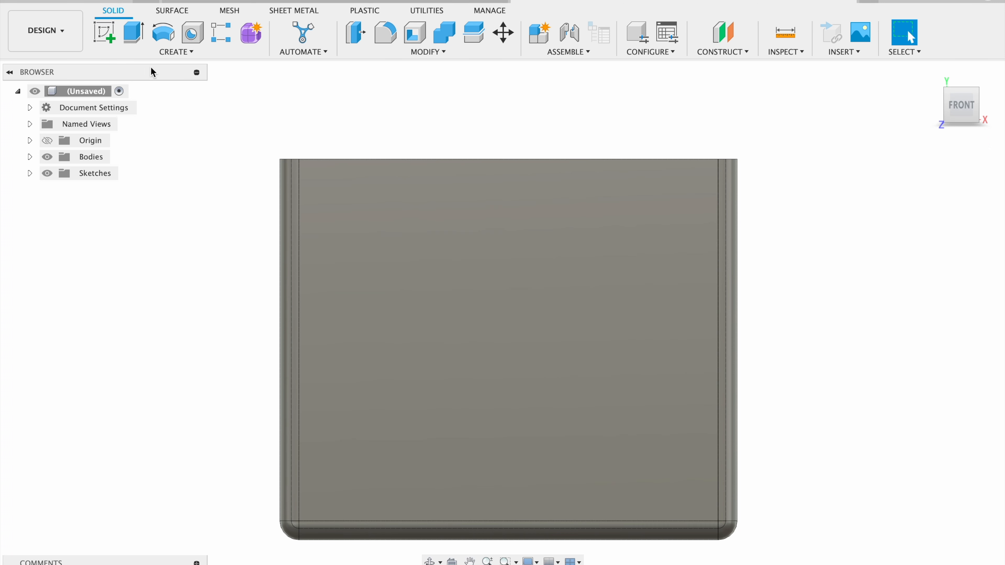
pyautogui.click(102, 35)
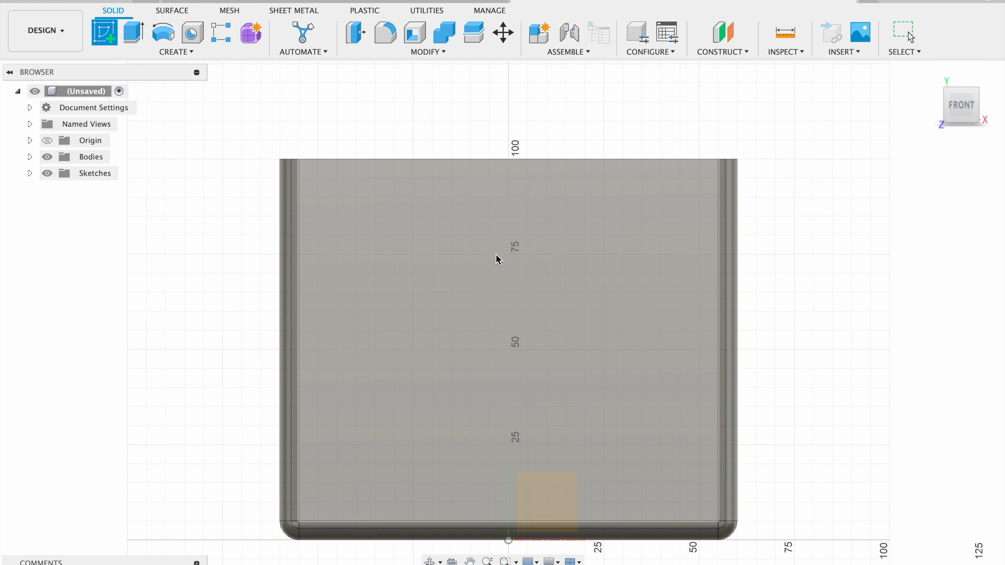
pyautogui.click(498, 261)
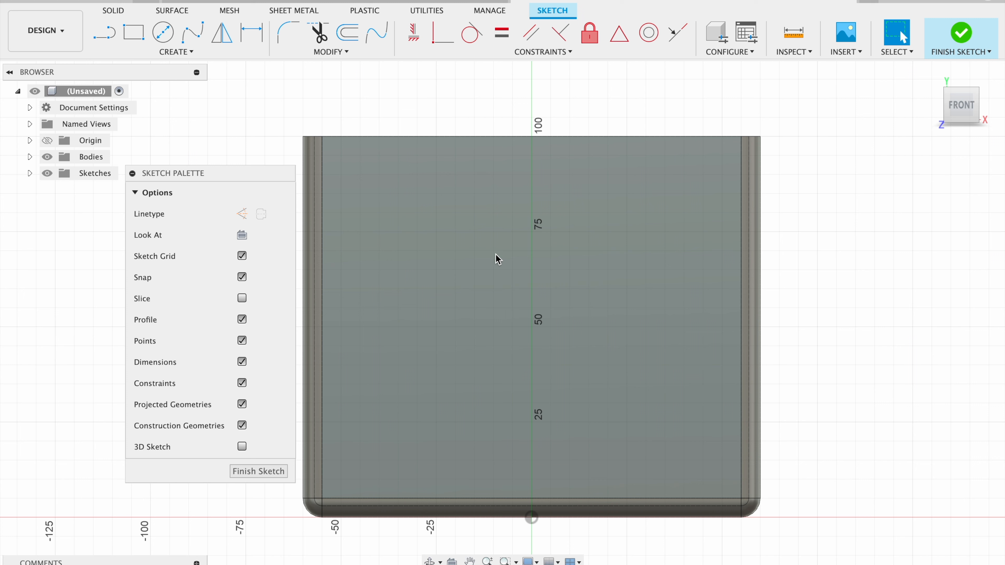
# Draw construction lines from the top edge's midpoint: about 10 mm down, 30 mm to the right, and 10 mm back up to the edge.
pyautogui.press('l')
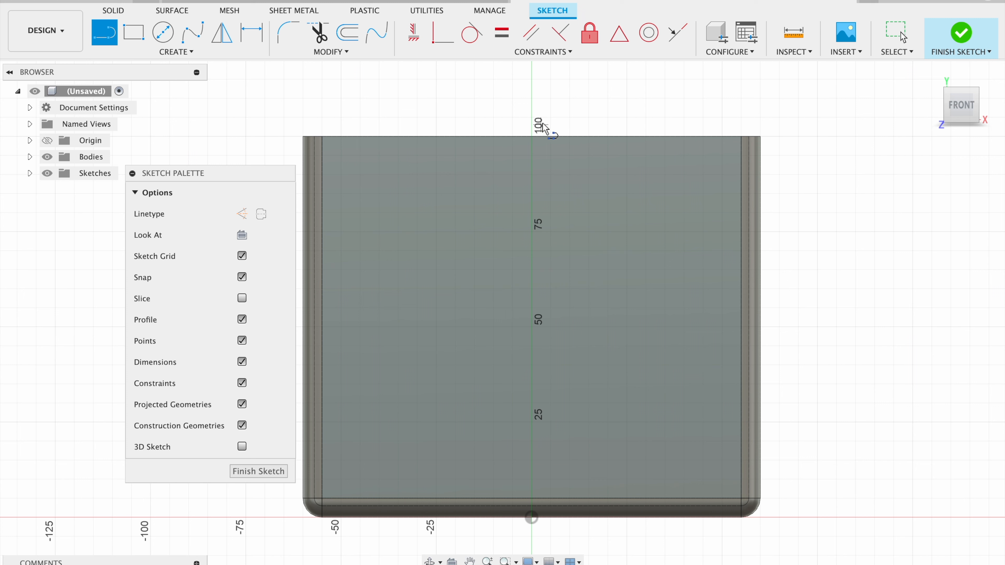
pyautogui.click(242, 214)
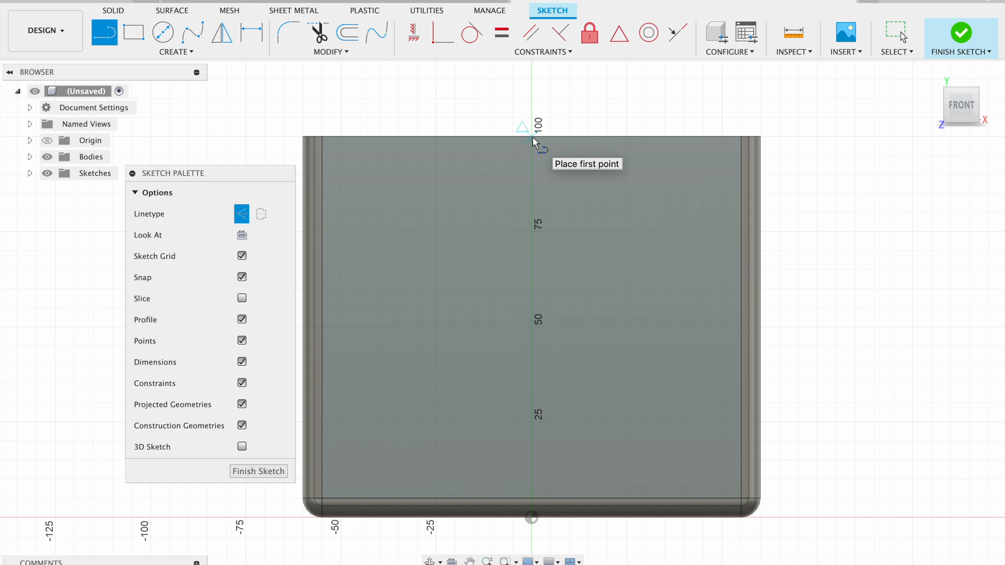
pyautogui.click(532, 136)
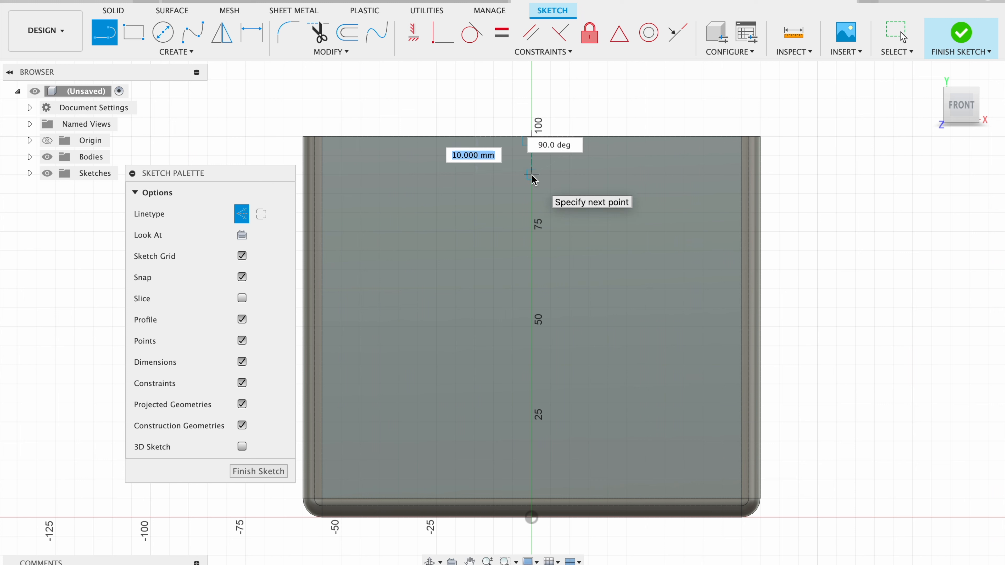
pyautogui.click(531, 174)
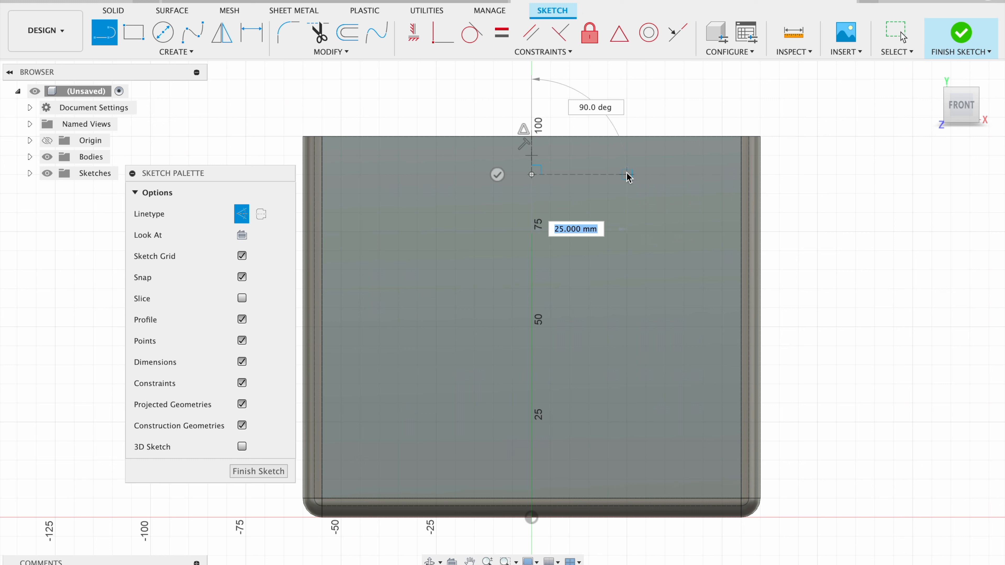
pyautogui.click(646, 174)
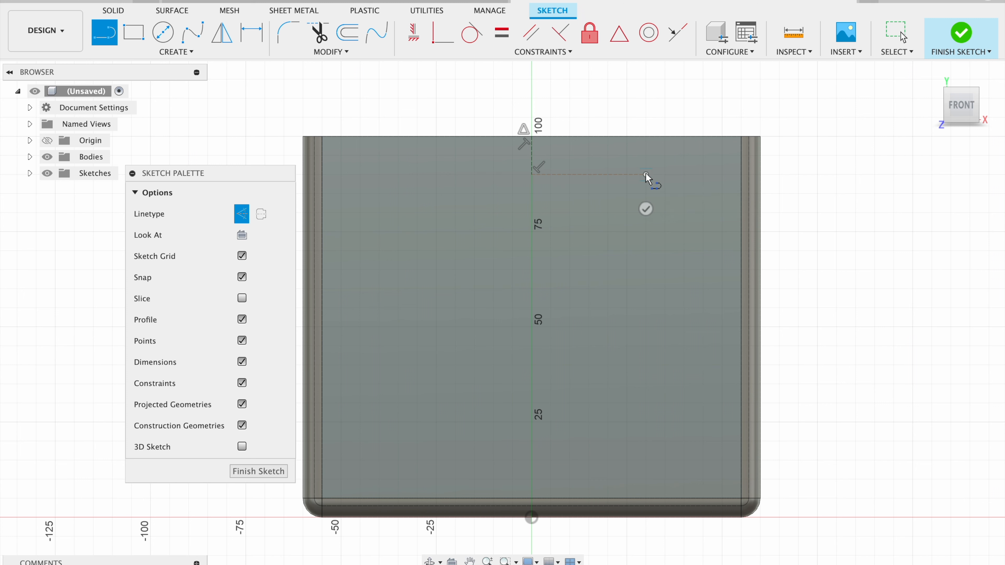
pyautogui.doubleClick(647, 138)
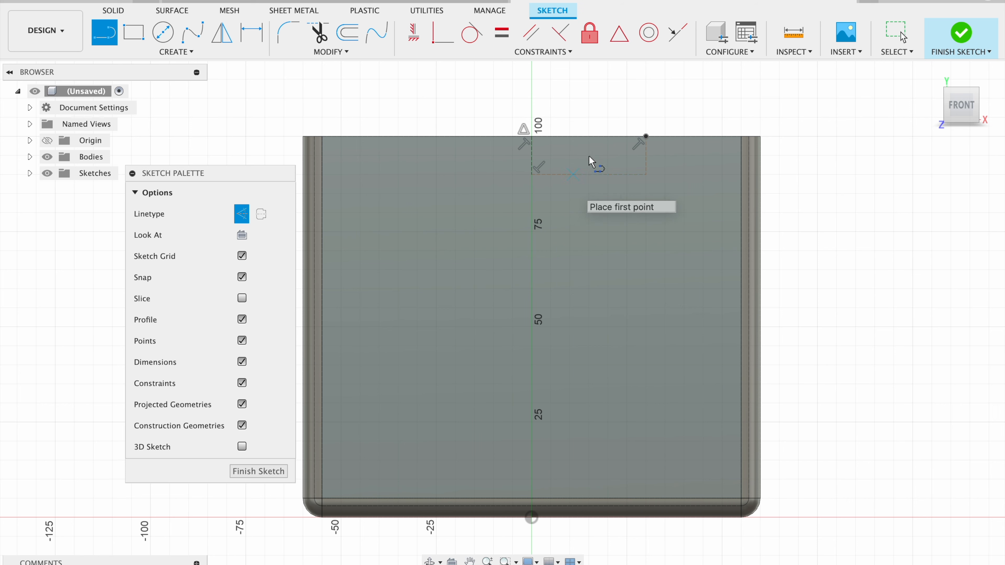
pyautogui.scroll(3, 612, 139)
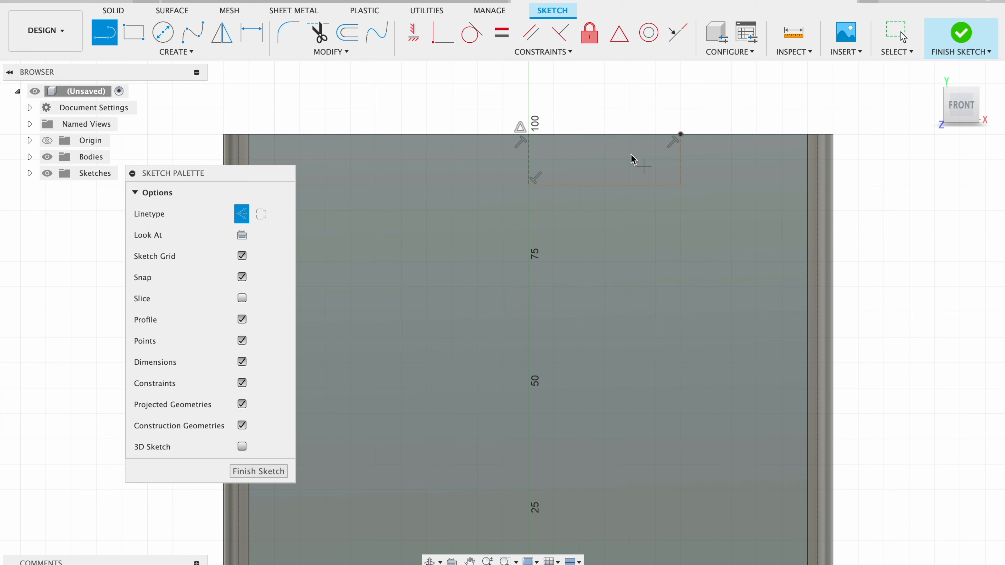
pyautogui.press('Escape')
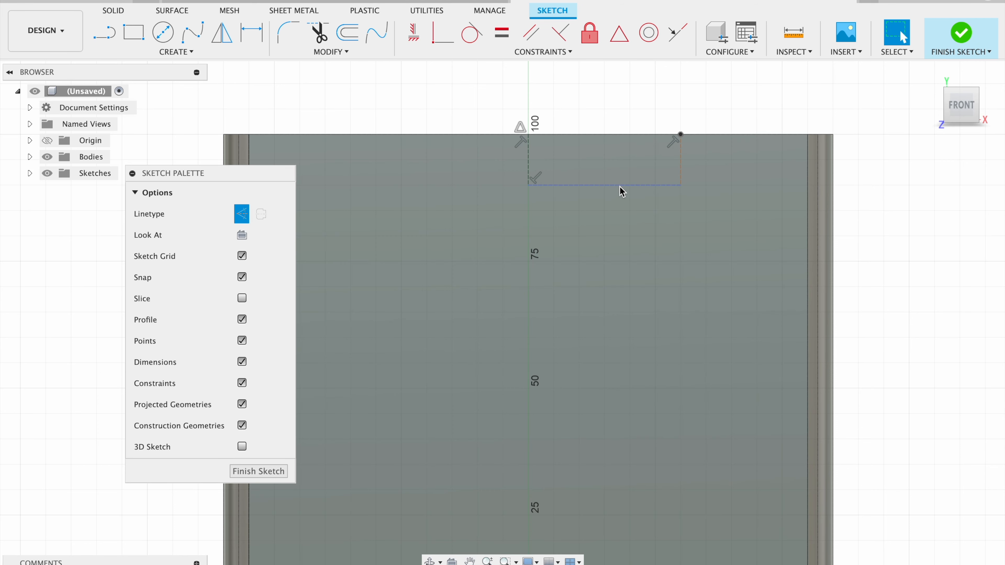
# Convert the horizontal line and the right vertical line from construction to regular sketch lines.
pyautogui.click(622, 186)
pyautogui.click(243, 214)
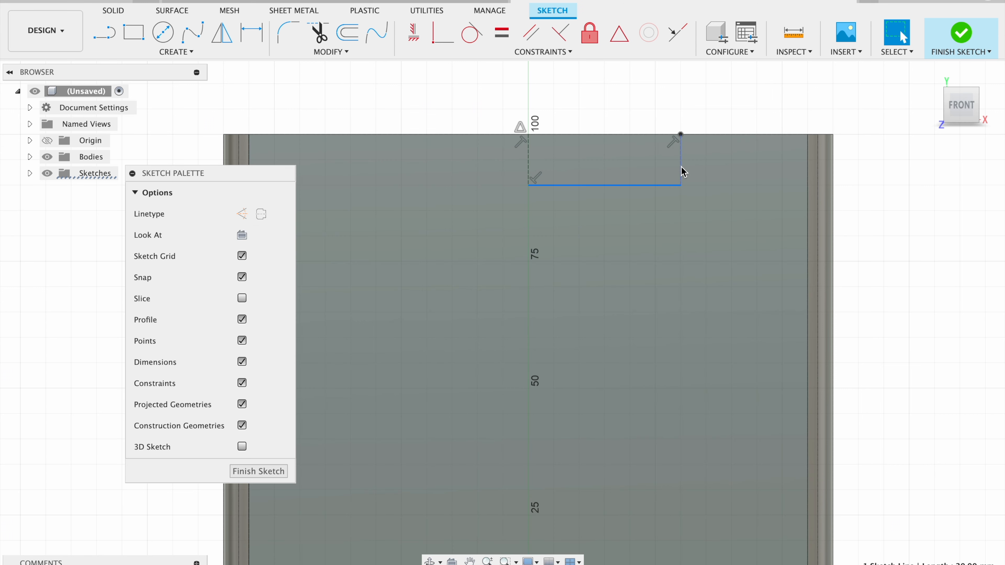
pyautogui.click(681, 166)
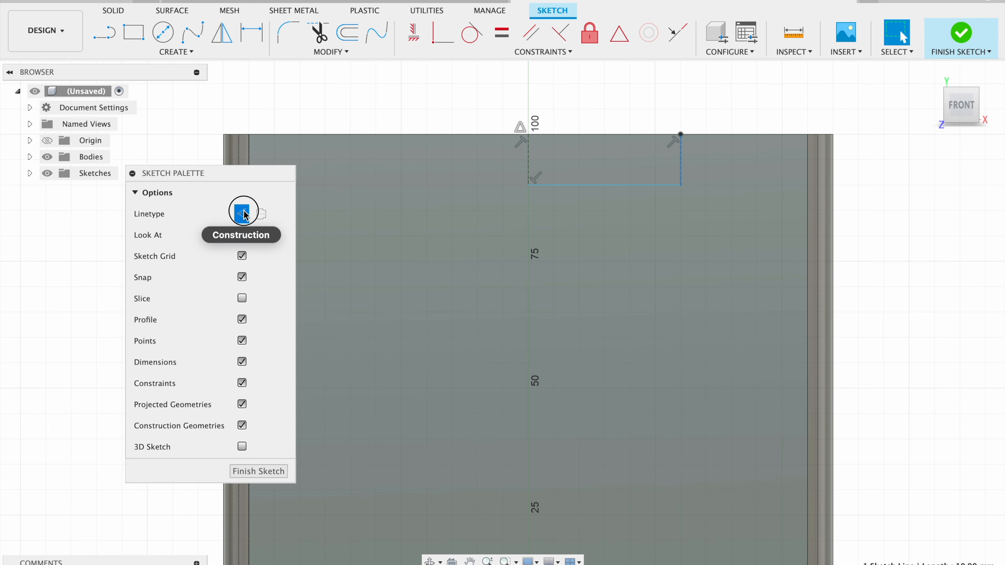
pyautogui.click(243, 214)
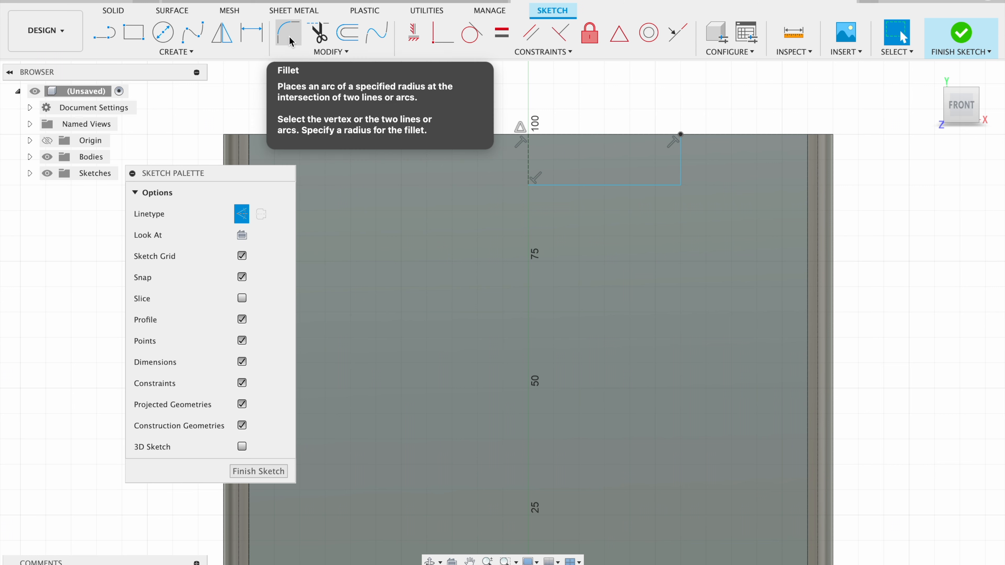
# Fillet the sketch corner between the horizontal line and the right vertical line with a 5 mm radius.
pyautogui.click(290, 42)
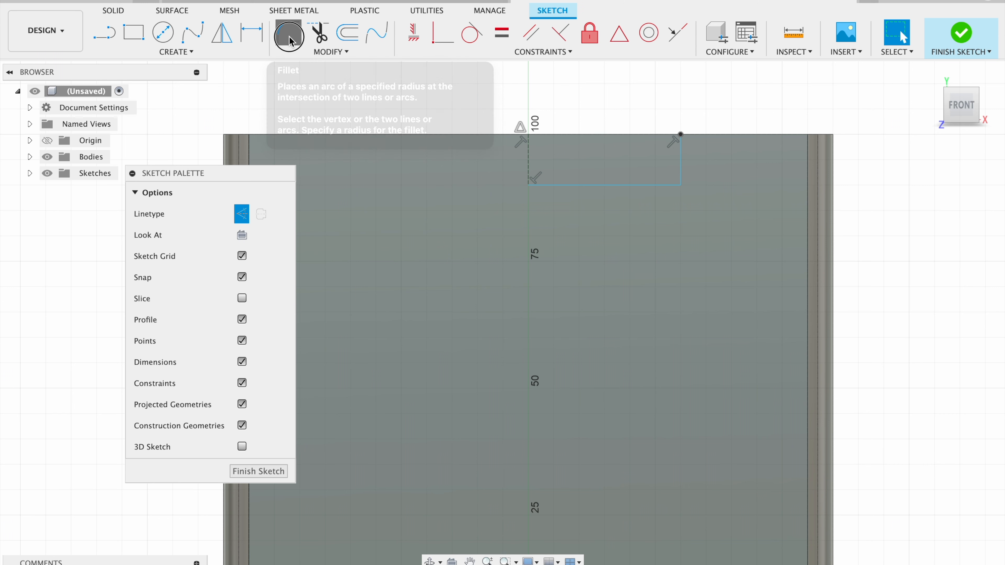
pyautogui.click(646, 186)
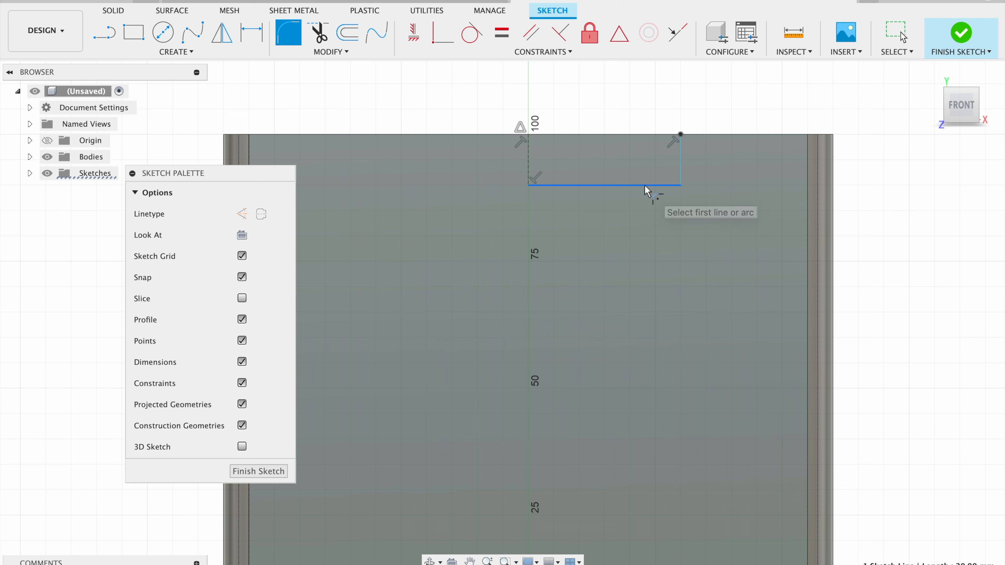
pyautogui.click(681, 166)
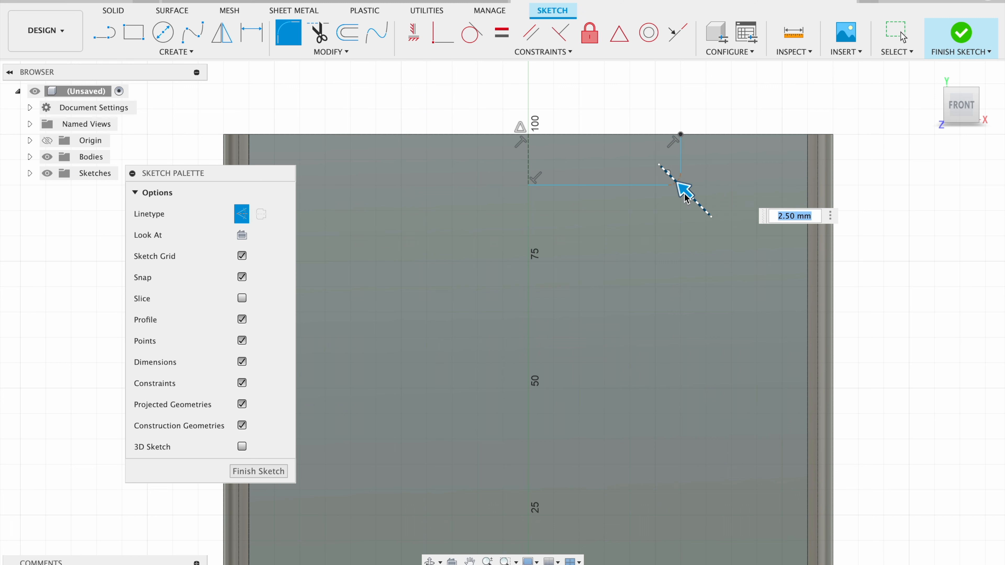
pyautogui.moveTo(684, 191); pyautogui.dragTo(680, 187)
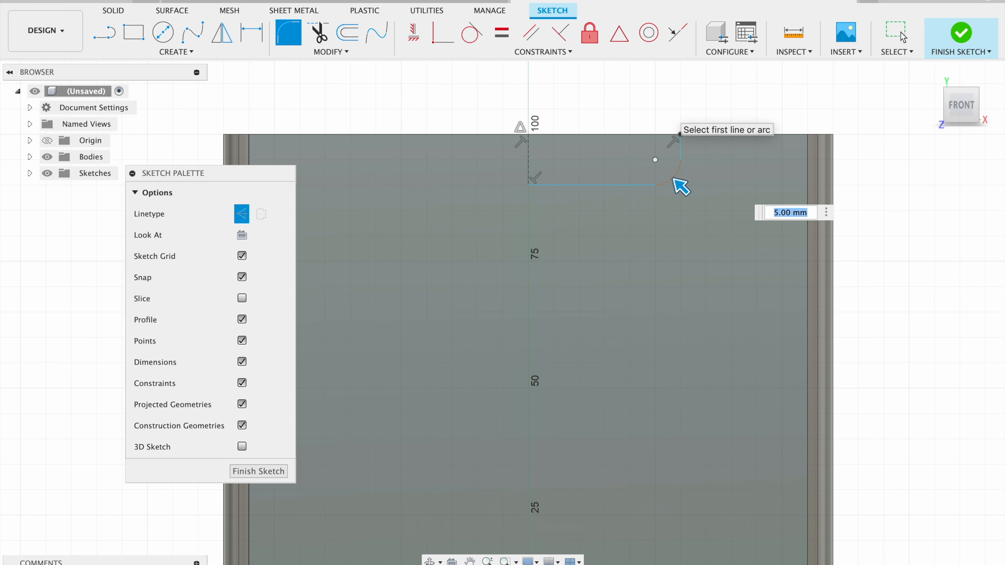
pyautogui.press('Return')
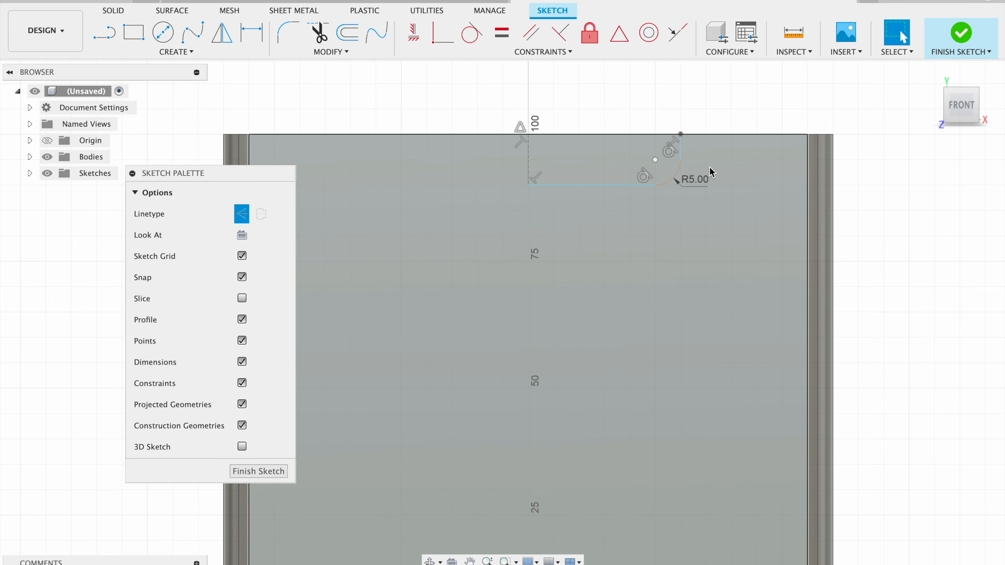
# Convert the corner's fillet arc from construction to a regular sketch curve.
pyautogui.scroll(5, 710, 168)
pyautogui.hscroll(3, 711, 167)
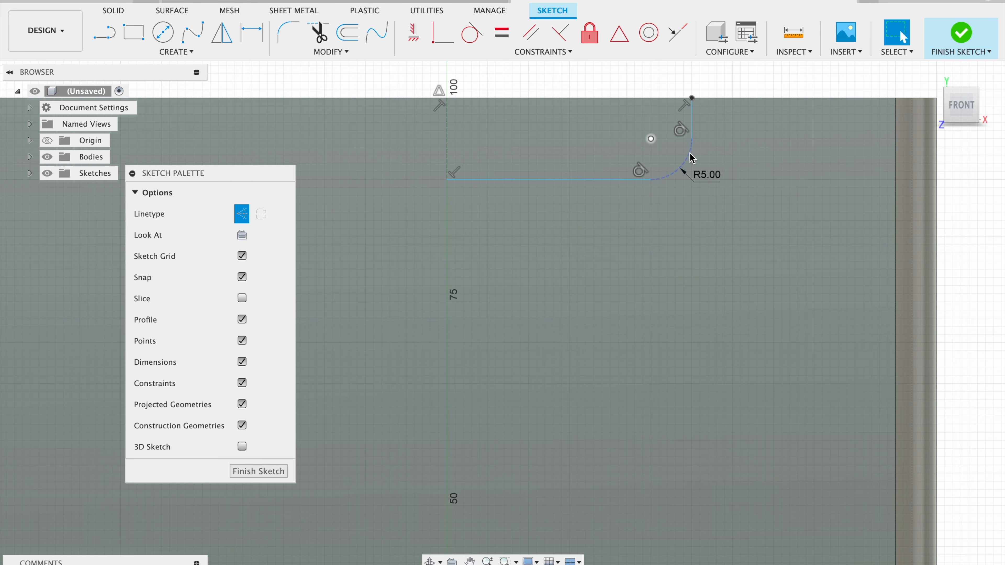
pyautogui.click(691, 158)
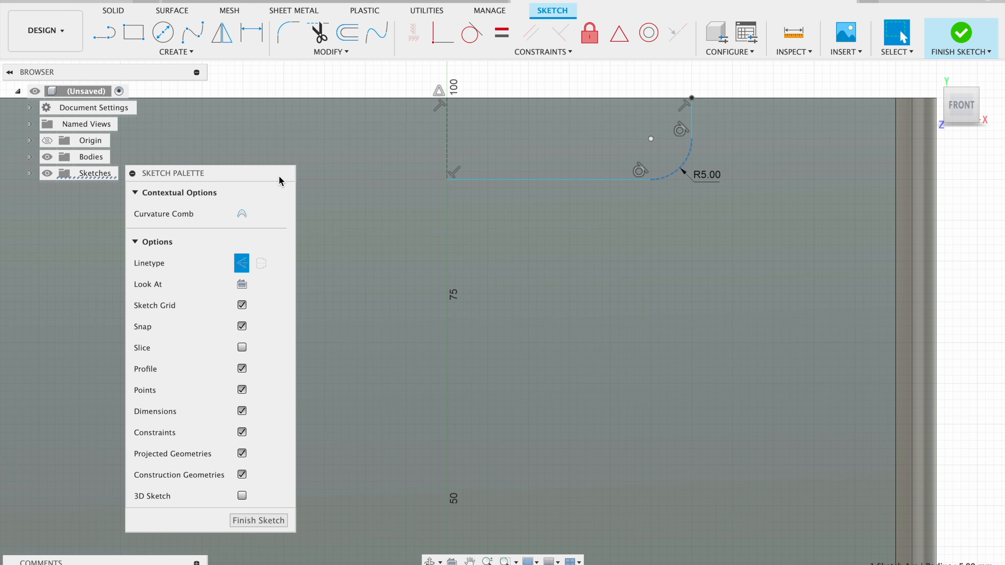
pyautogui.moveTo(281, 180)
pyautogui.mouseDown()
pyautogui.moveTo(395, 162)
pyautogui.moveTo(402, 136)
pyautogui.mouseUp()
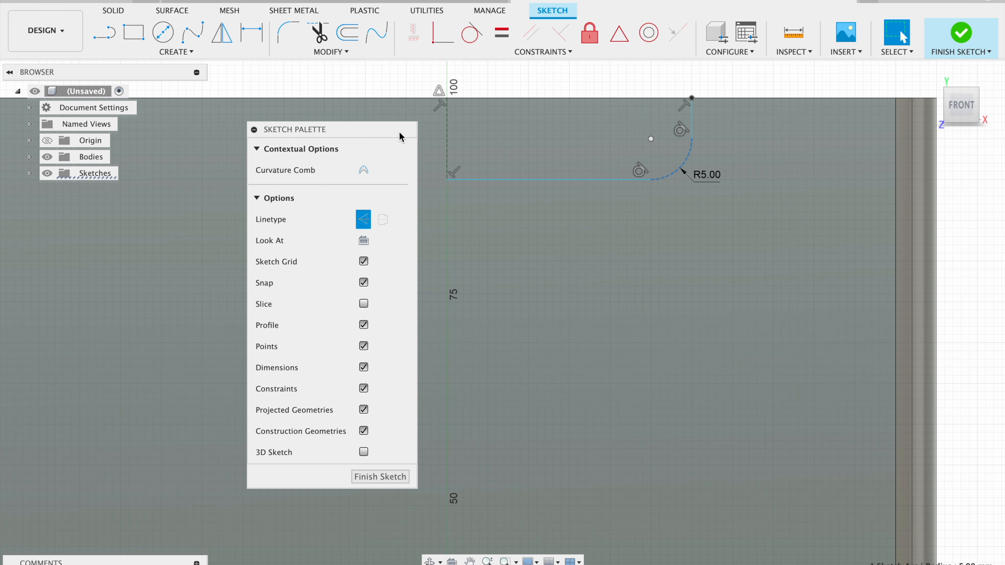
pyautogui.click(361, 219)
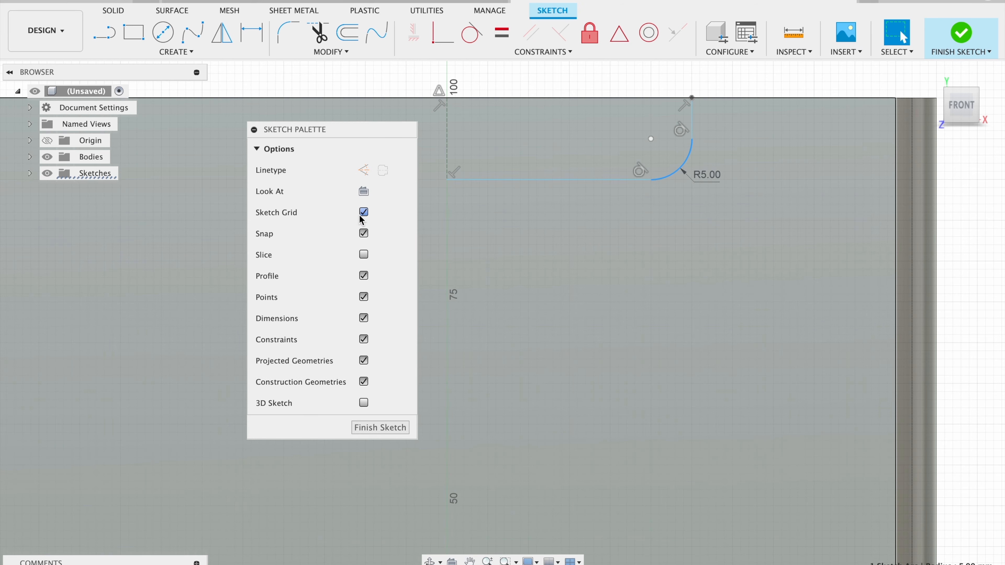
pyautogui.click(583, 111)
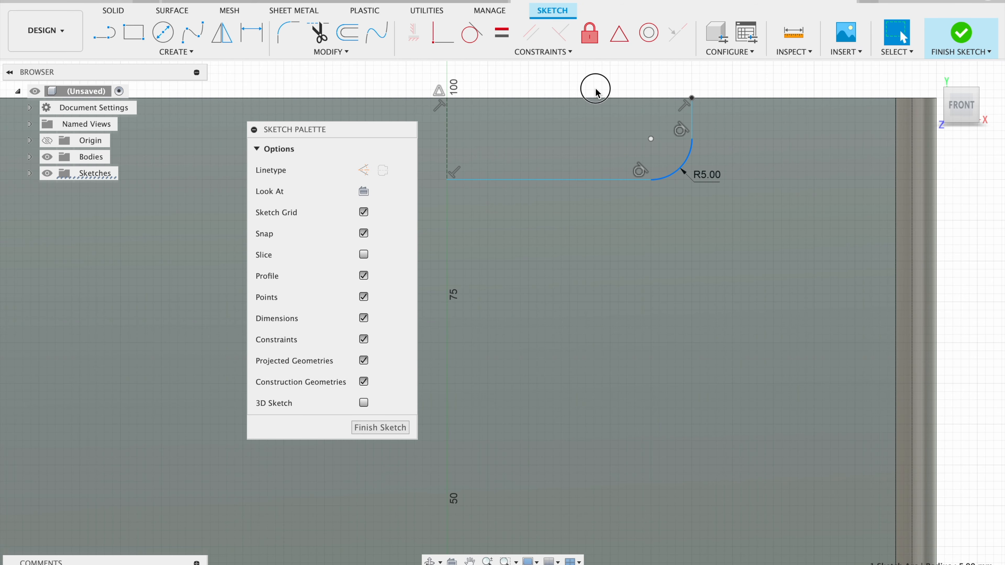
pyautogui.scroll(-2, 597, 94)
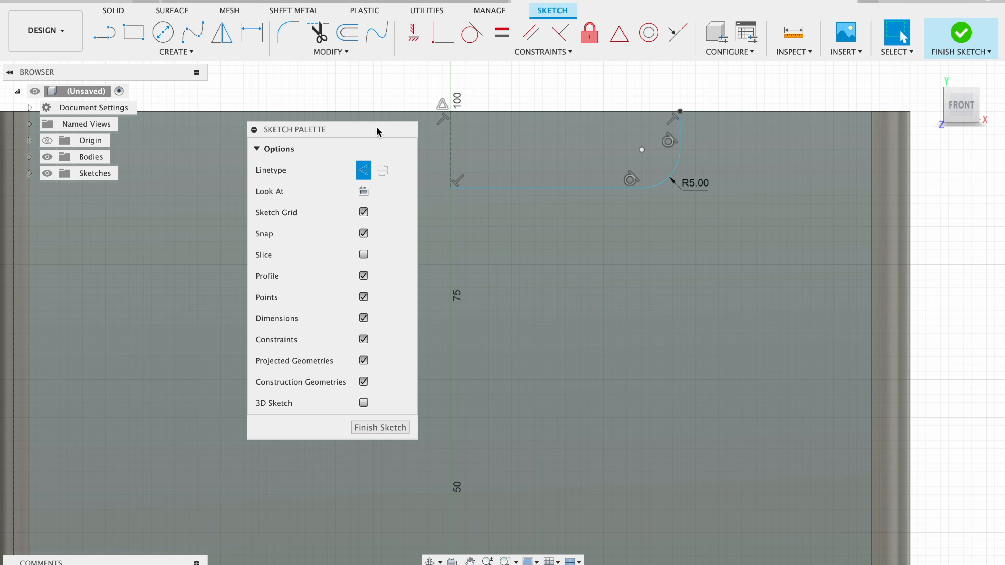
# Mirror the right vertical line, the fillet arc and the horizontal line about the vertical construction line at the centre.
pyautogui.moveTo(413, 127); pyautogui.dragTo(845, 168)
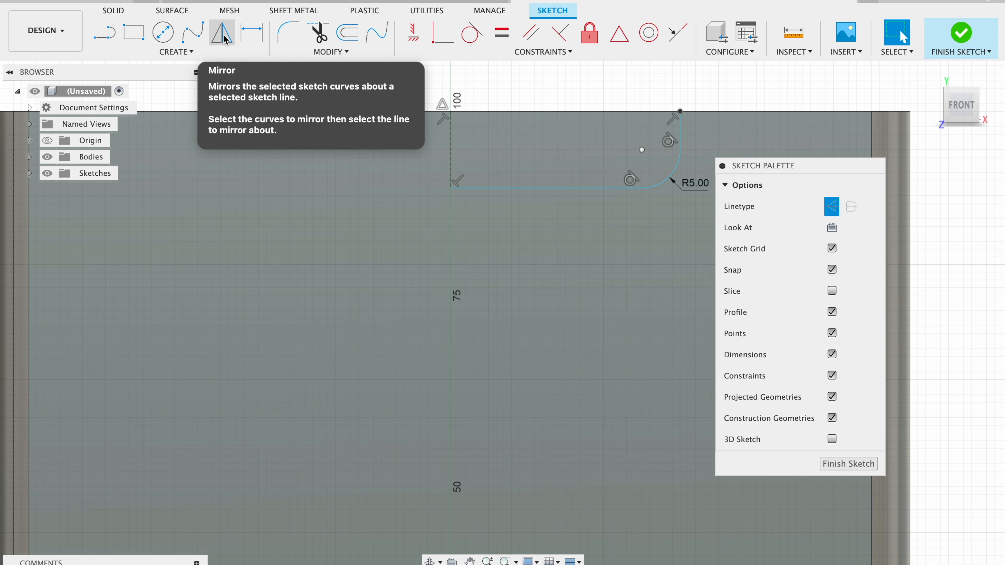
pyautogui.click(225, 39)
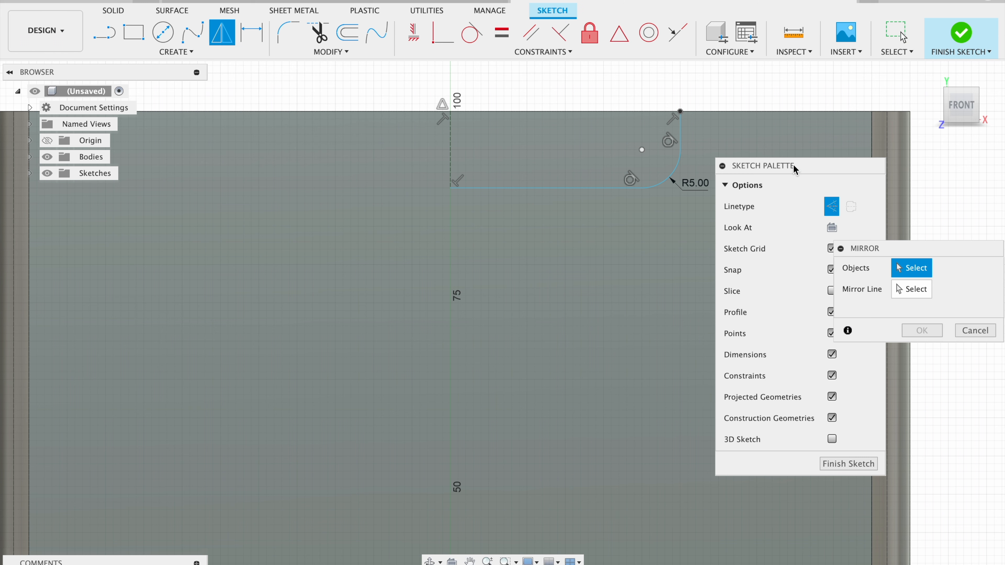
pyautogui.moveTo(812, 169)
pyautogui.mouseDown()
pyautogui.moveTo(690, 252)
pyautogui.moveTo(652, 249)
pyautogui.mouseUp()
pyautogui.moveTo(916, 252); pyautogui.dragTo(813, 261)
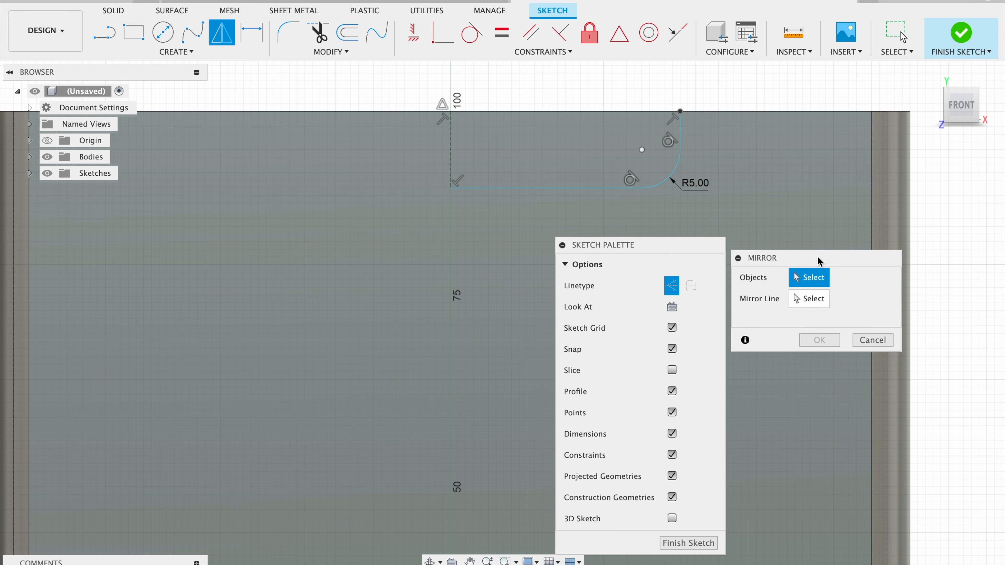
pyautogui.click(681, 135)
pyautogui.click(675, 169)
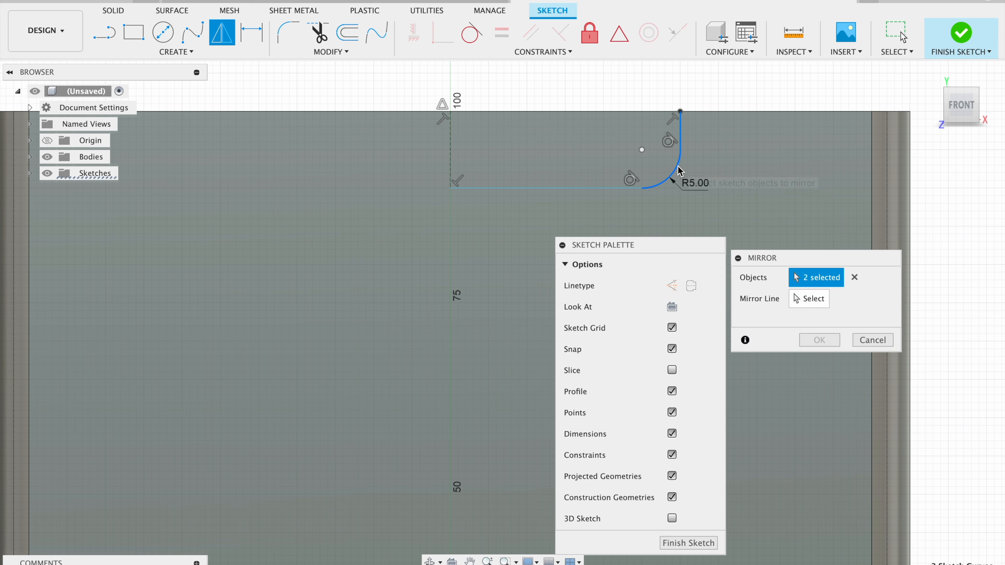
pyautogui.click(589, 189)
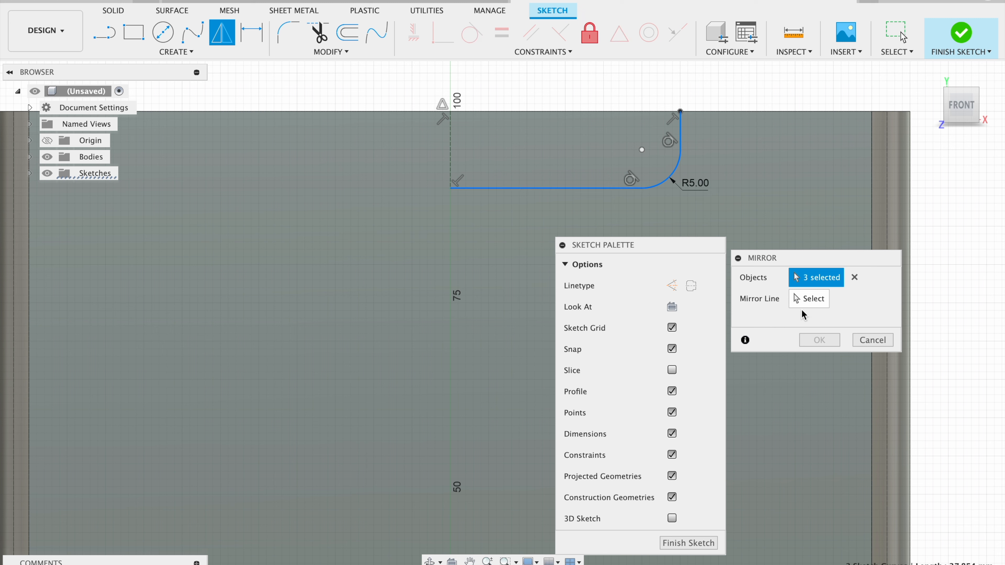
pyautogui.click(805, 303)
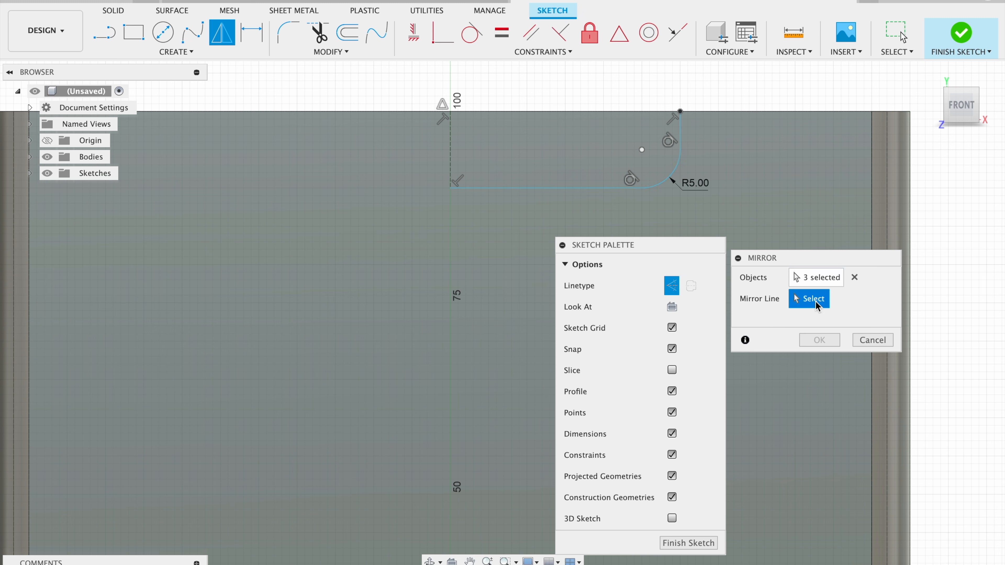
pyautogui.click(450, 154)
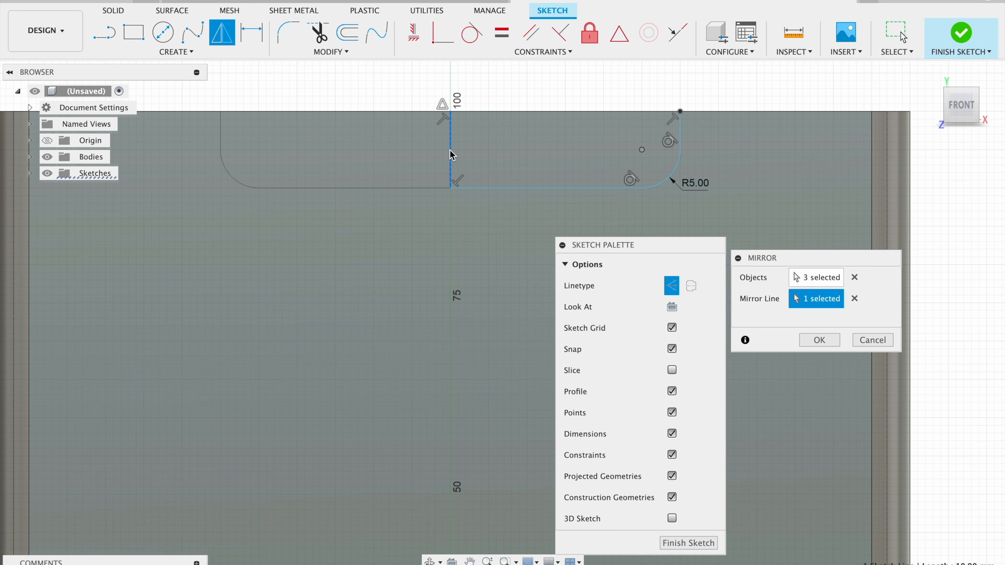
pyautogui.press('Return')
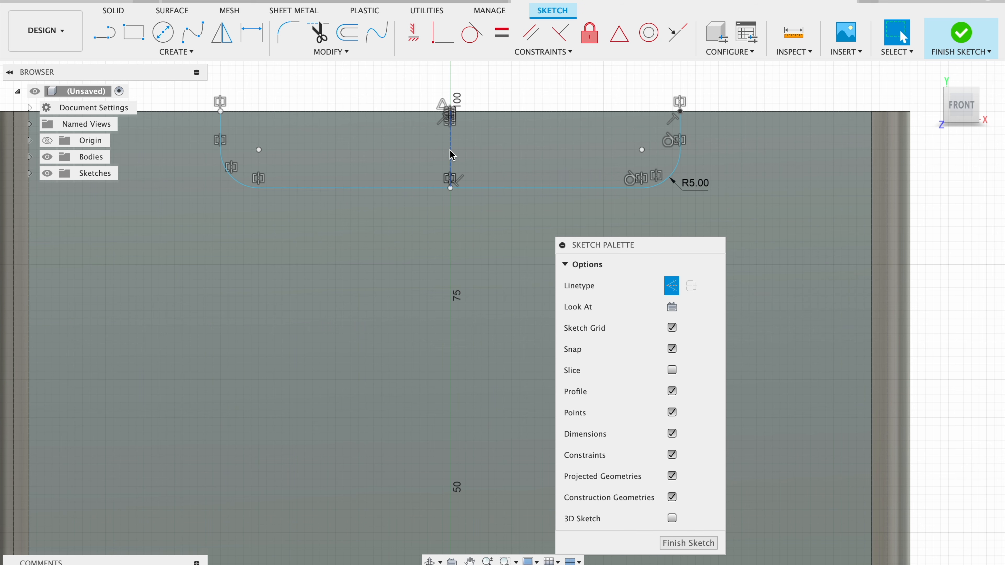
# Extrude the closed cutout profile -8 mm into the front wall as a Cut.
pyautogui.moveTo(965, 103); pyautogui.dragTo(939, 122)
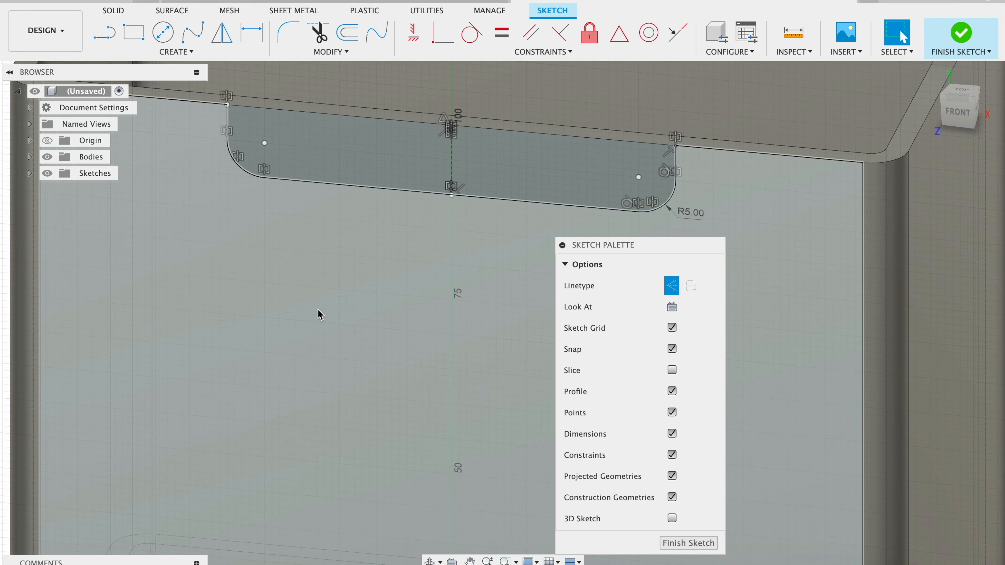
pyautogui.scroll(-2, 317, 310)
pyautogui.scroll(-1, 320, 314)
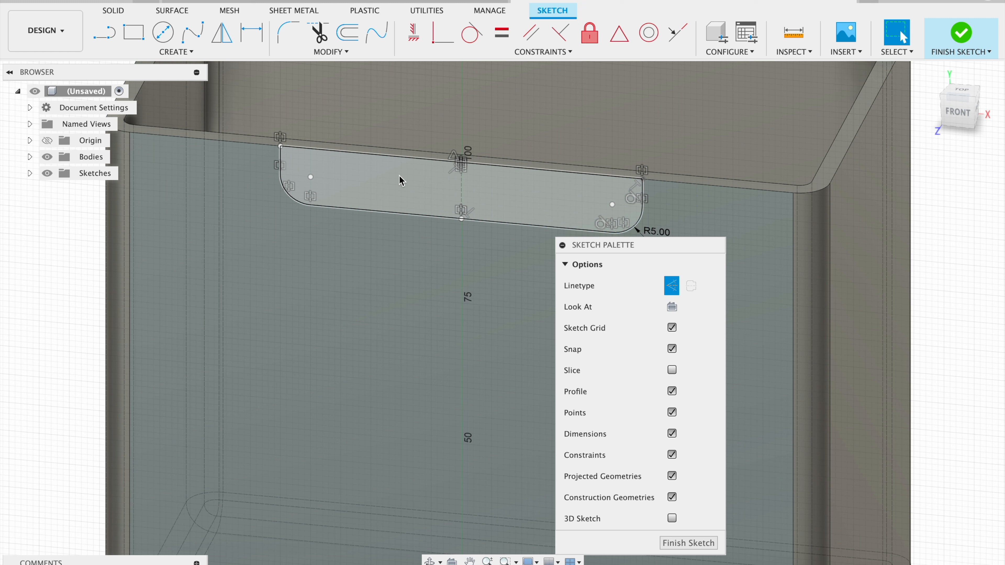
pyautogui.press('e')
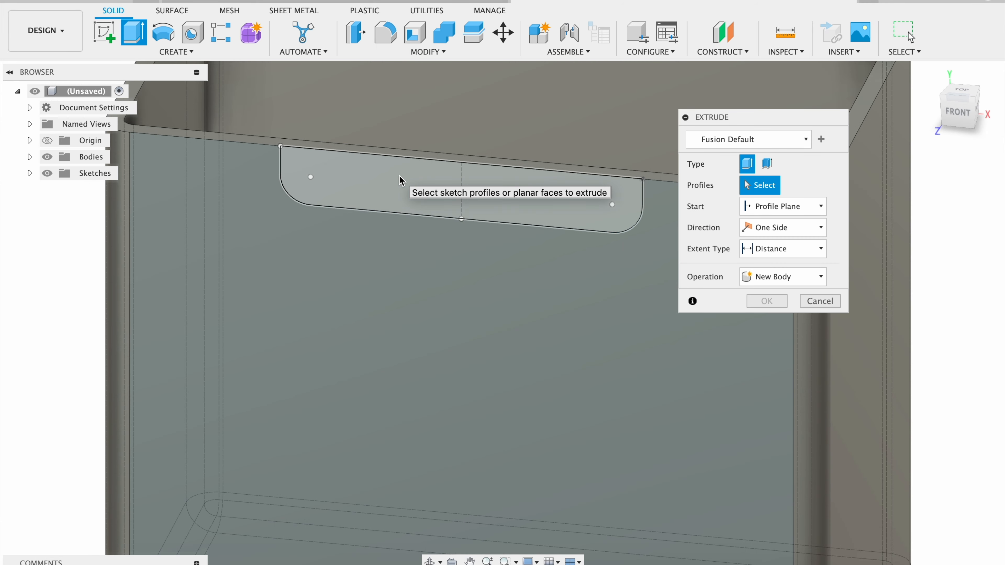
pyautogui.click(562, 193)
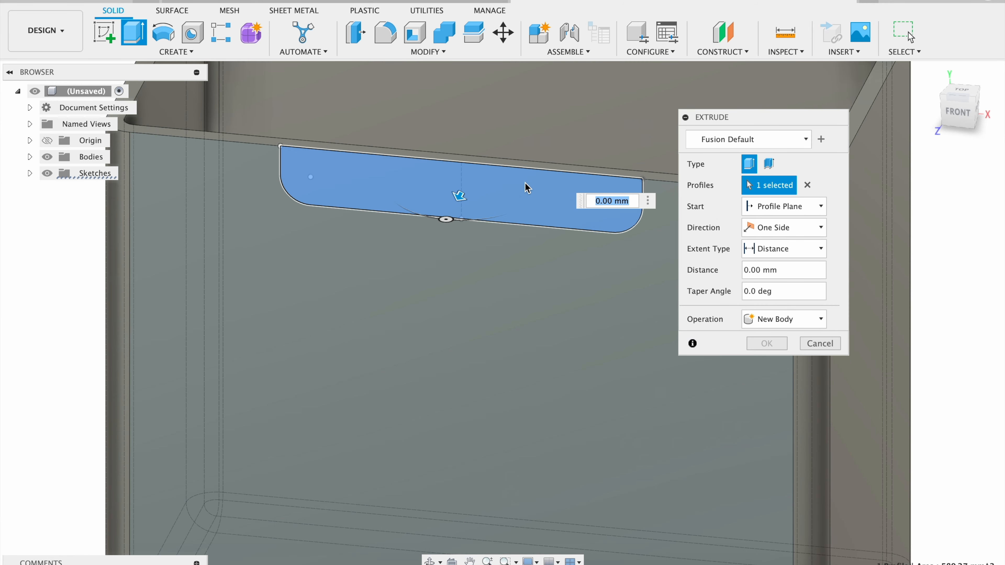
pyautogui.moveTo(958, 113); pyautogui.dragTo(904, 135)
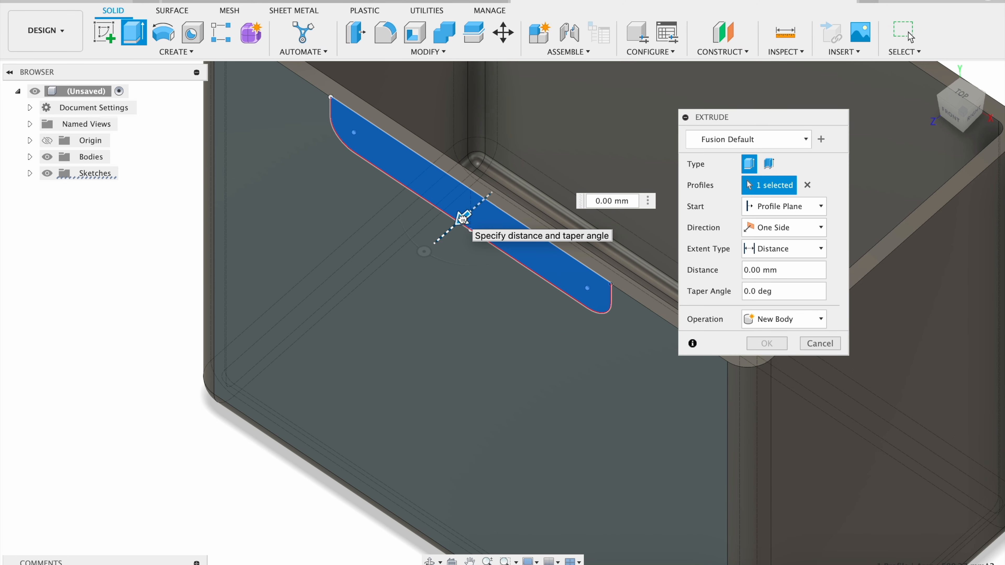
pyautogui.moveTo(462, 218); pyautogui.dragTo(490, 197)
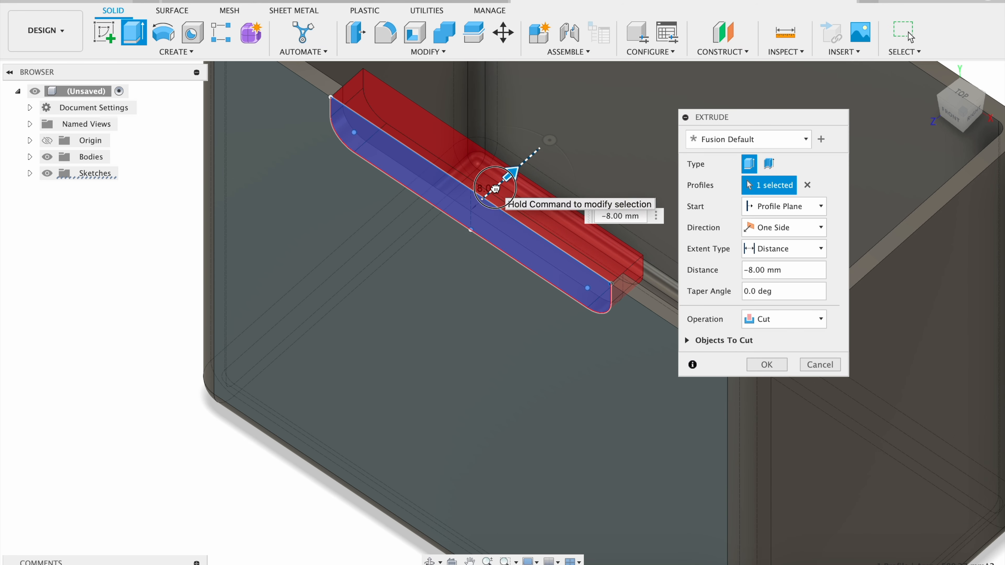
pyautogui.scroll(-3, 403, 253)
pyautogui.scroll(3, 394, 269)
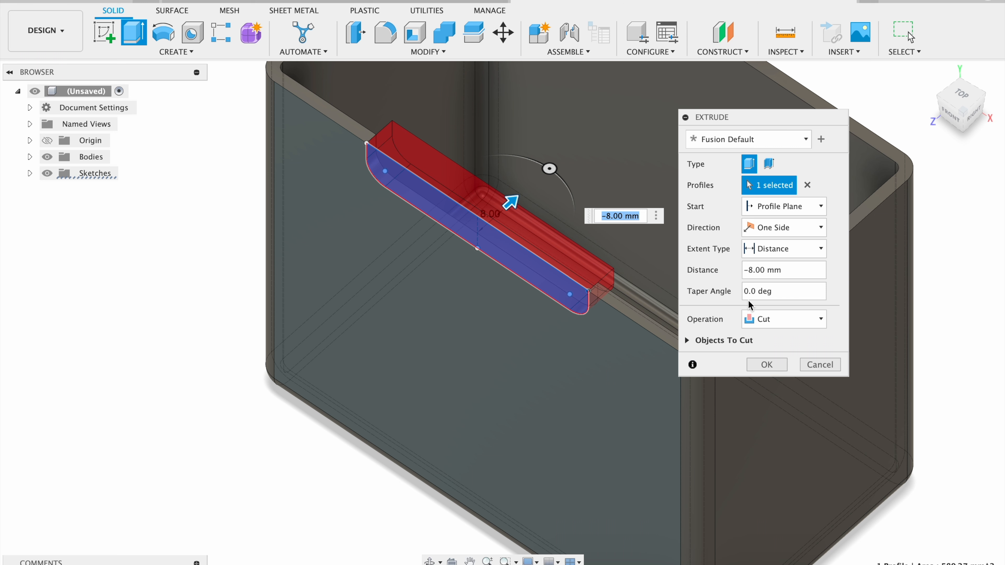
pyautogui.click(768, 365)
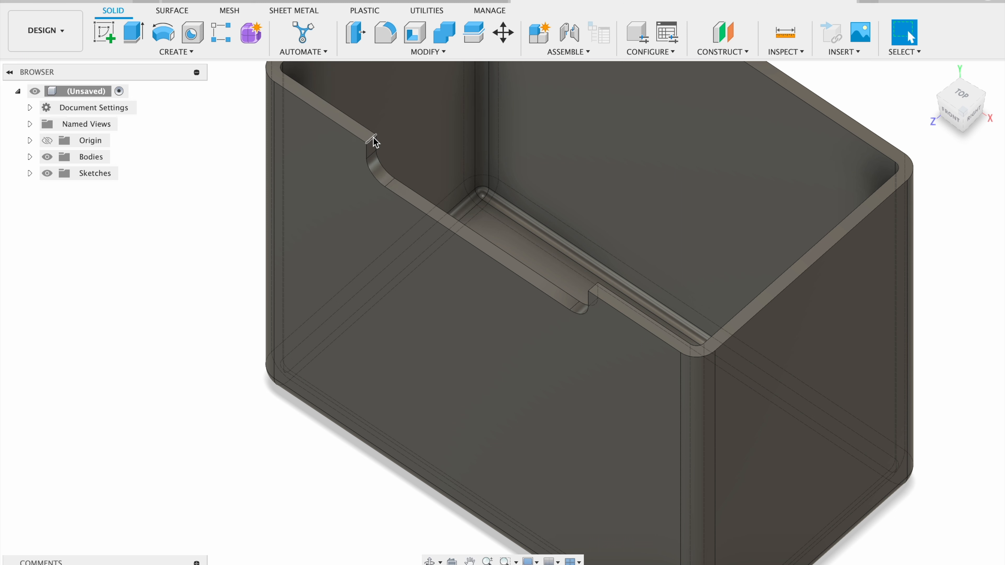
# Fillet the two short edges where the cutout meets the box rim with a 7.5 mm radius, previewed from the front.
pyautogui.click(390, 41)
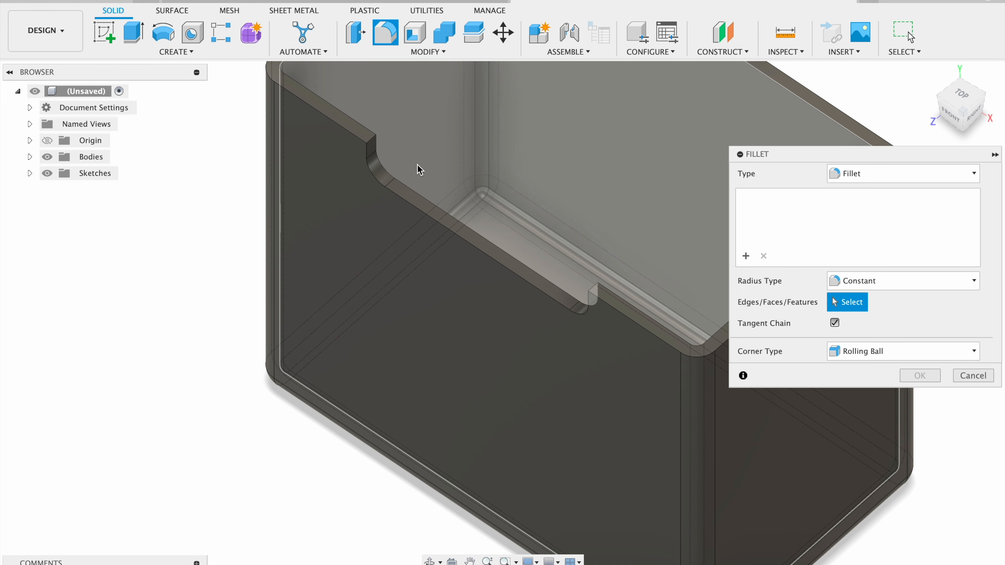
pyautogui.click(373, 140)
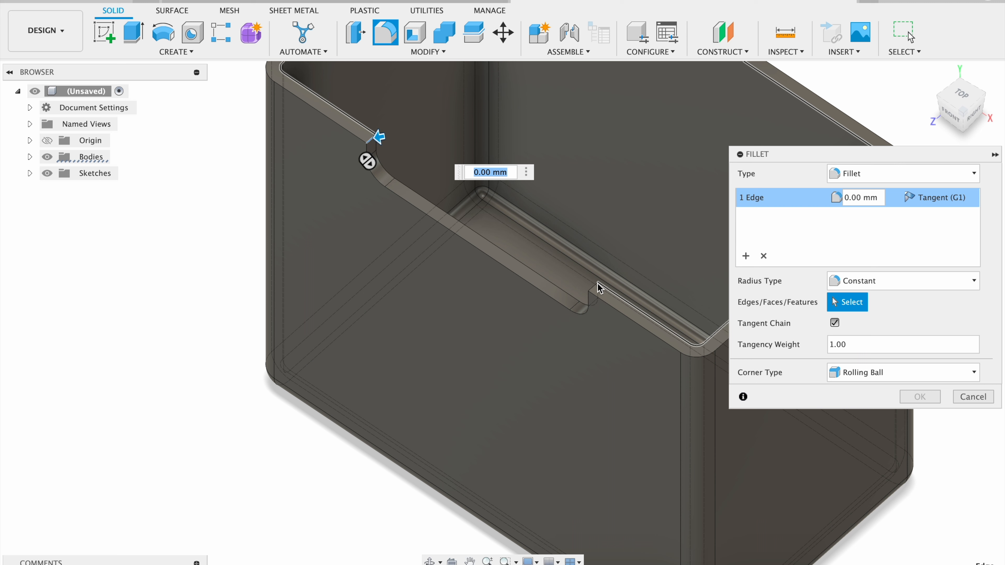
pyautogui.click(595, 282)
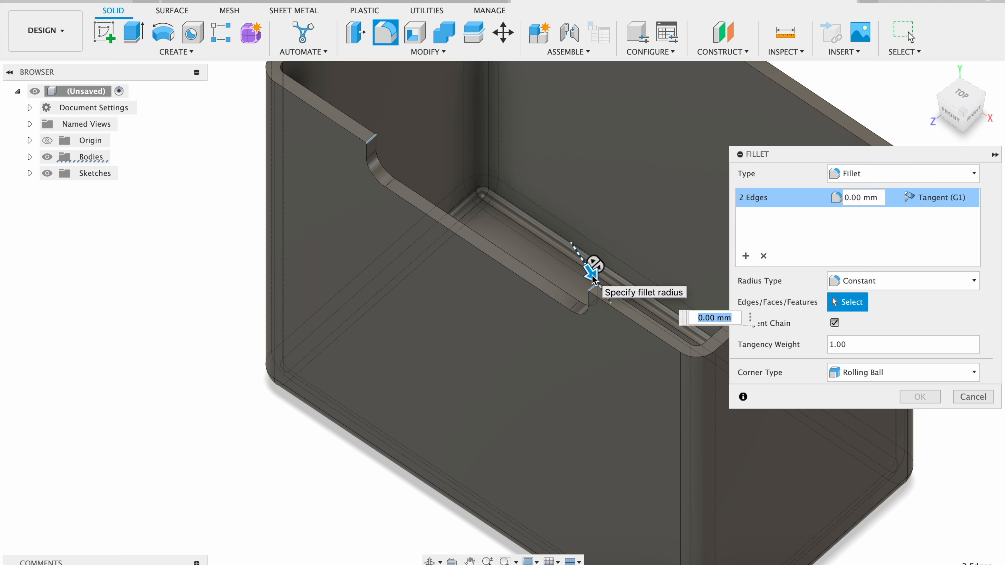
pyautogui.moveTo(591, 275); pyautogui.dragTo(603, 286)
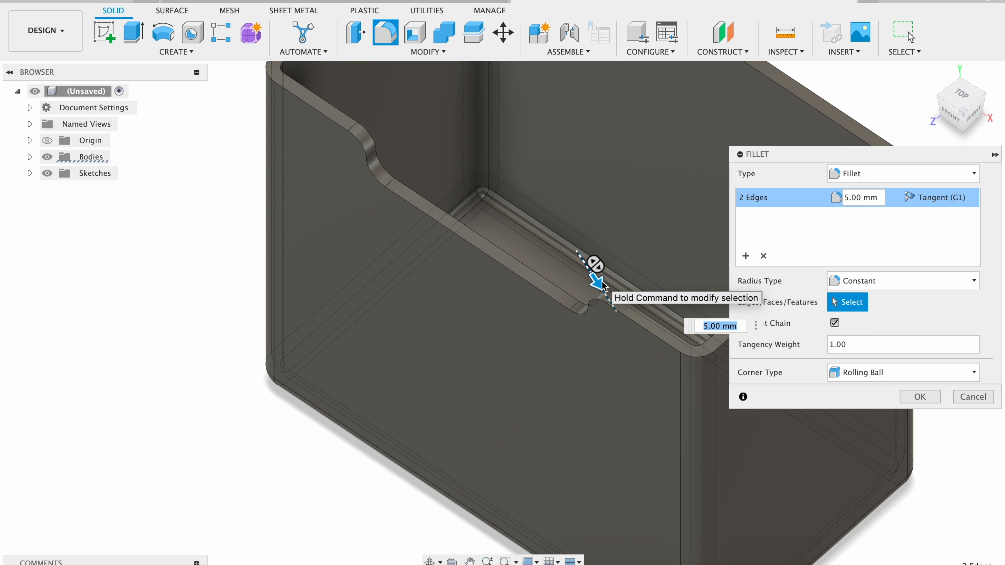
pyautogui.write('7.5')
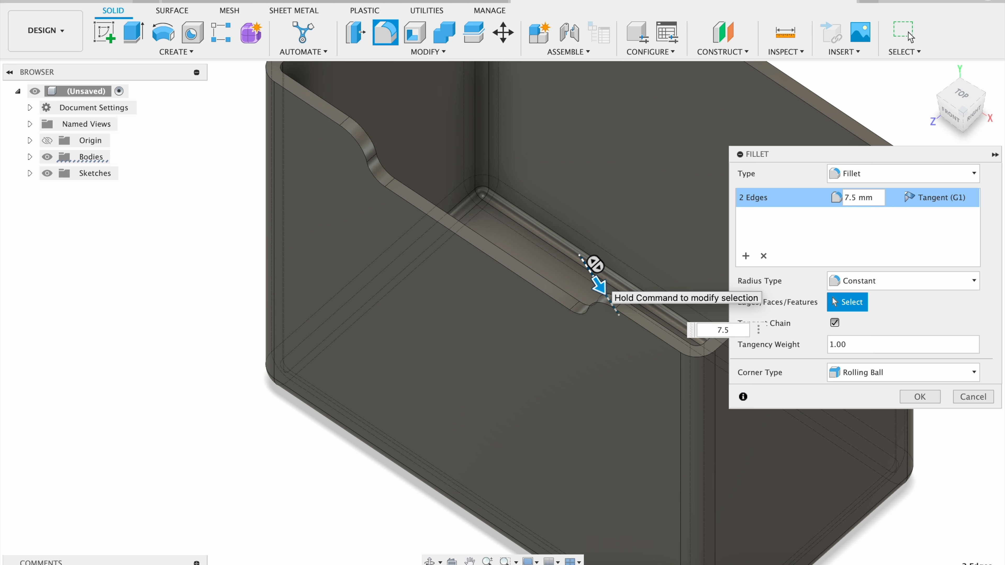
pyautogui.click(952, 122)
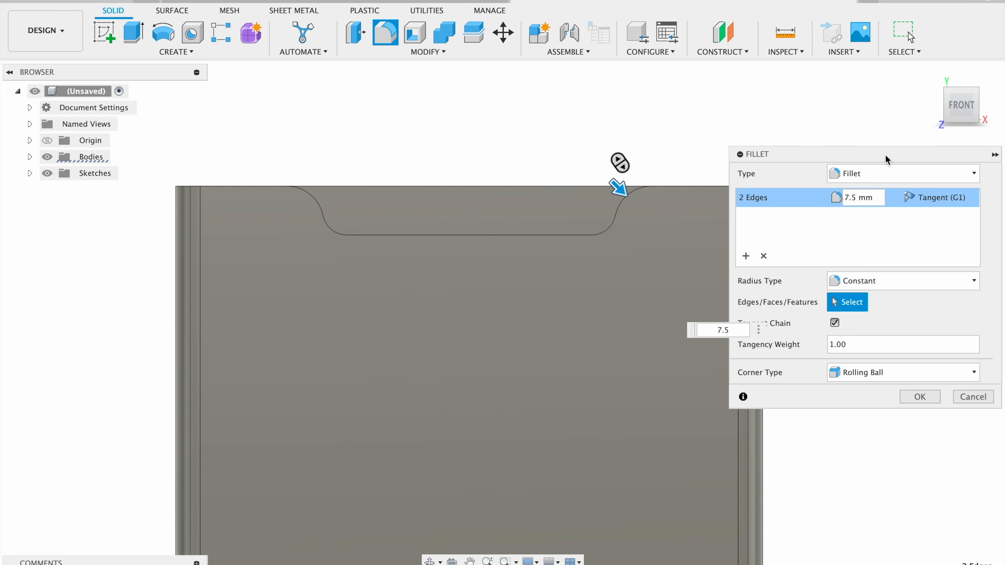
# Set the radius of the cutout's rim-edge fillet to 5 mm and apply it.
pyautogui.click(858, 197)
pyautogui.write('5')
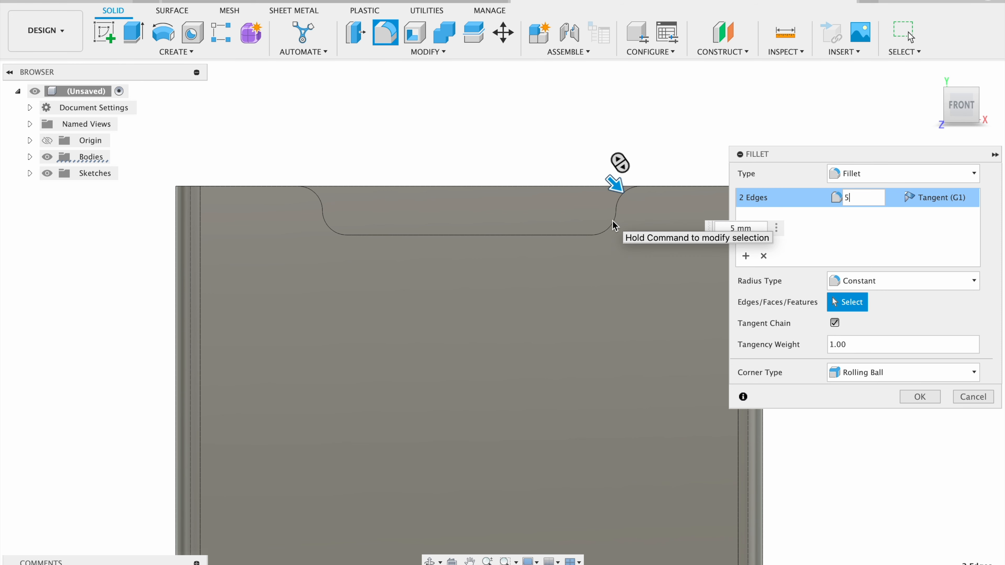
pyautogui.press('Return')
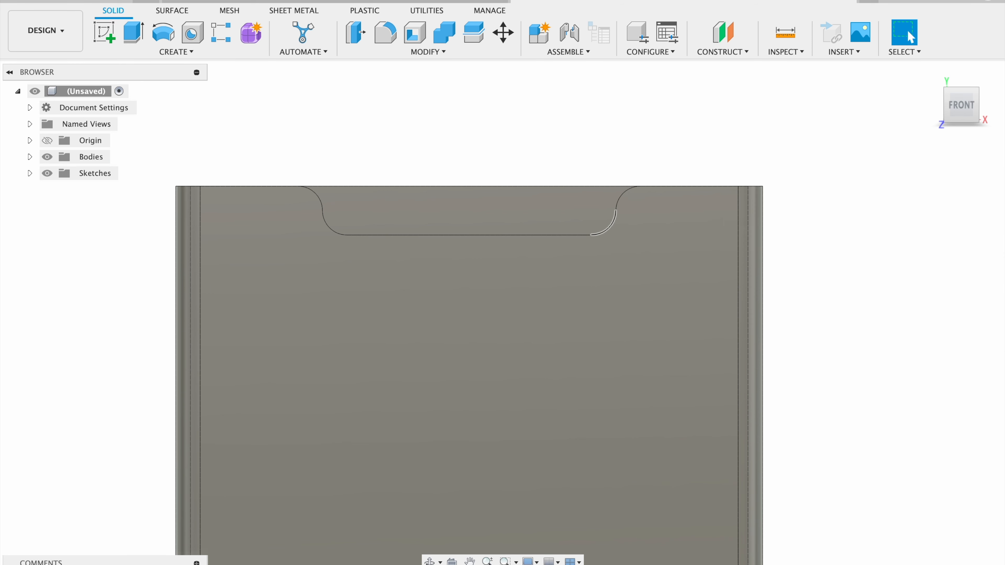
pyautogui.moveTo(953, 107); pyautogui.dragTo(908, 131)
pyautogui.scroll(-4, 537, 289)
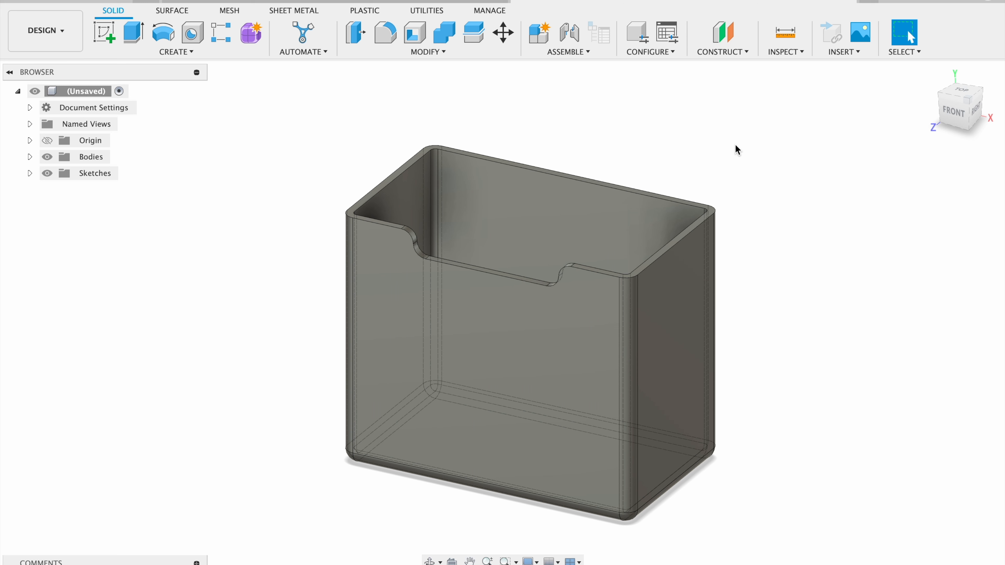
pyautogui.moveTo(966, 103)
pyautogui.mouseDown()
pyautogui.moveTo(933, 108)
pyautogui.moveTo(892, 142)
pyautogui.moveTo(899, 138)
pyautogui.mouseUp()
pyautogui.click(955, 106)
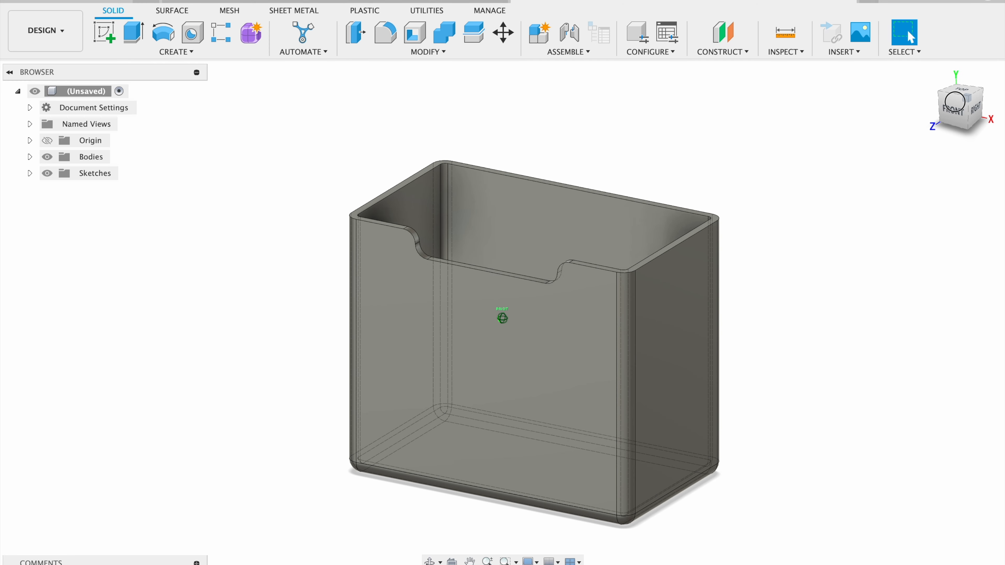